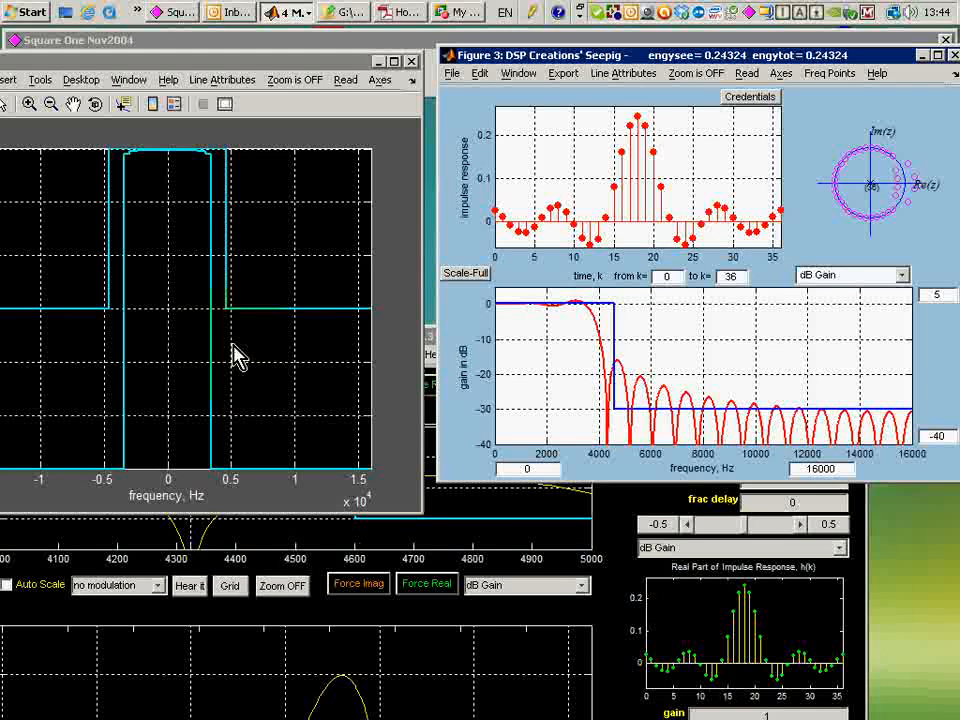
# Copy the inner passband mask line from the frequency mask figure and paste it into Seepig's gain plot.
pyautogui.click(223, 80)
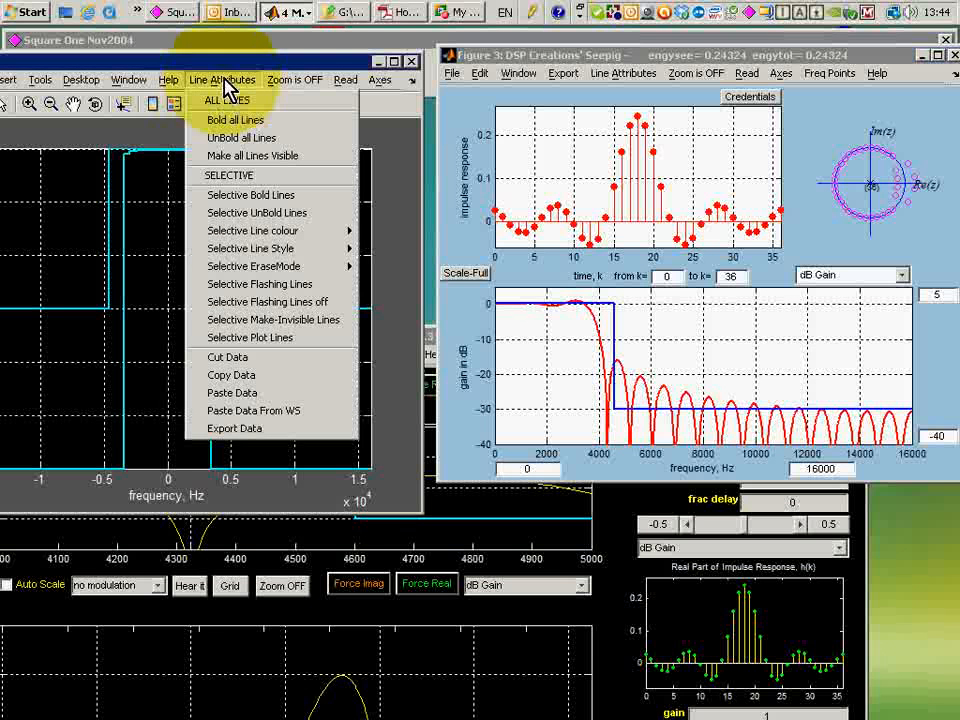
pyautogui.click(238, 376)
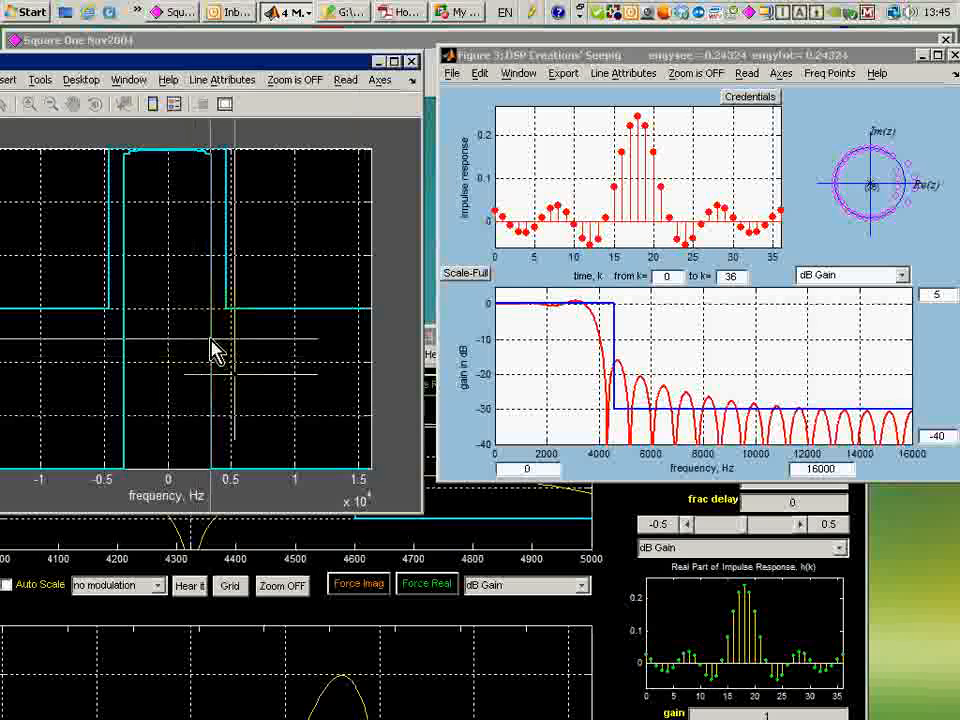
pyautogui.click(624, 74)
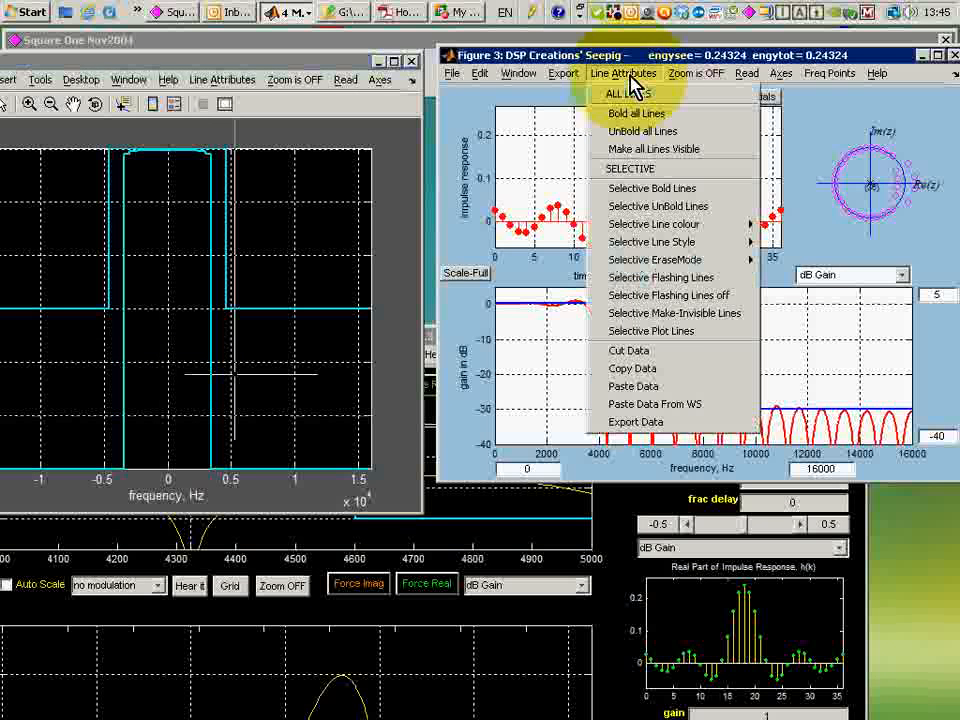
pyautogui.click(642, 388)
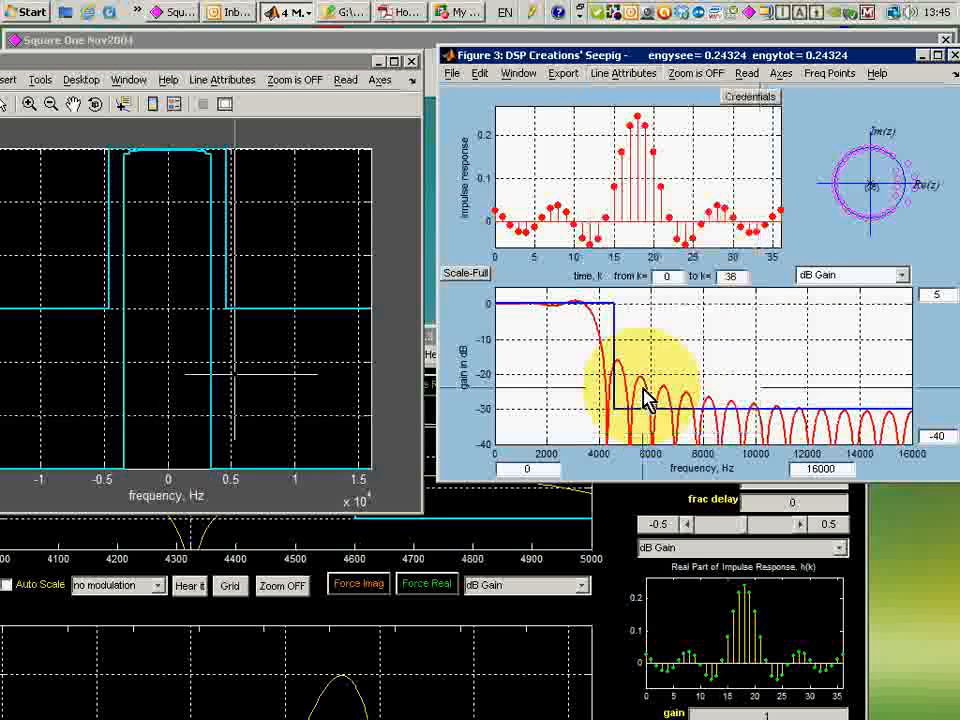
pyautogui.click(715, 389)
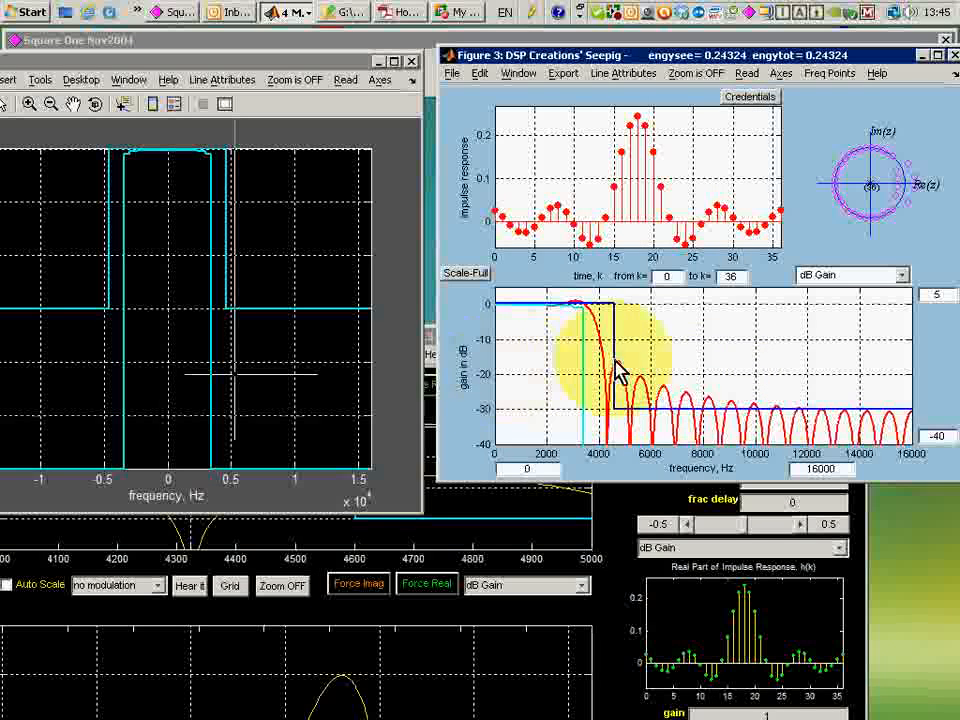
# Recolour the pasted inner mask line in the Seepig gain plot blue.
pyautogui.click(611, 75)
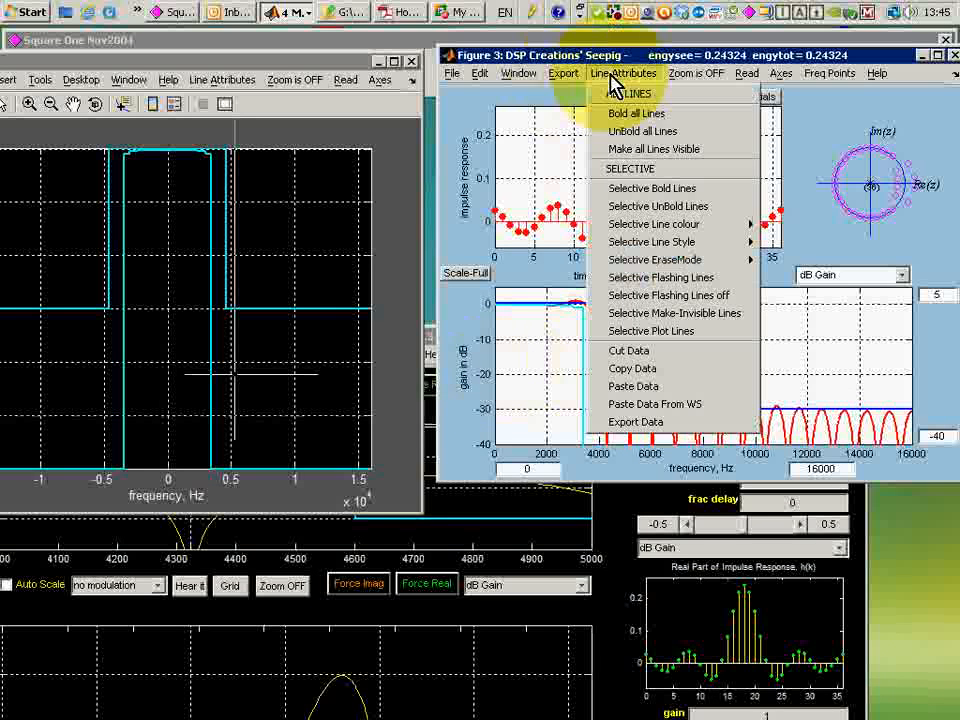
pyautogui.moveTo(668, 225)
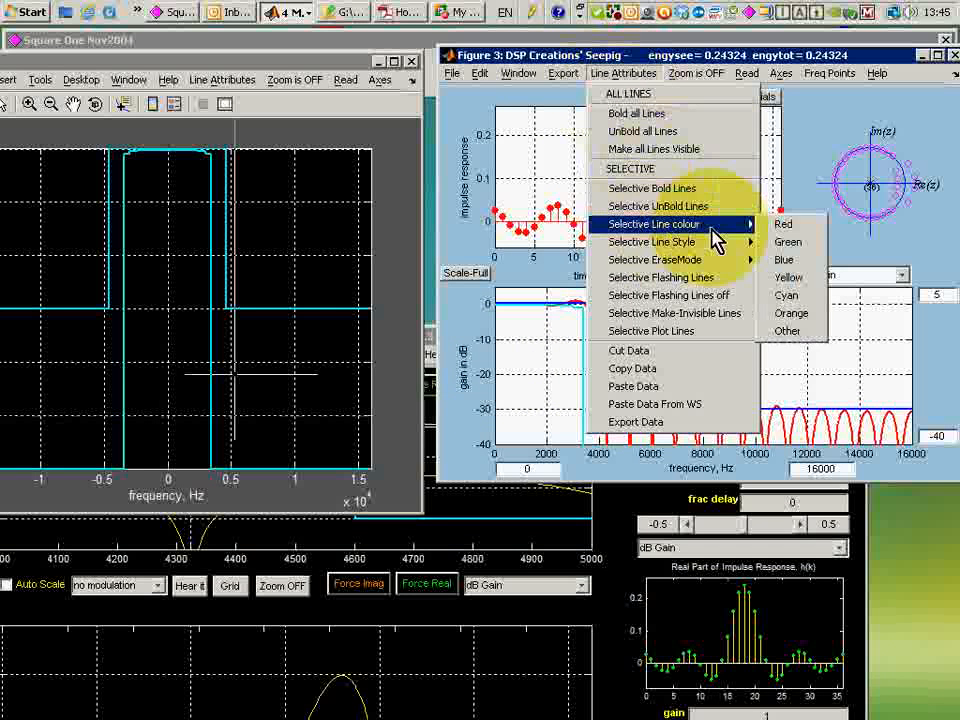
pyautogui.click(785, 260)
pyautogui.click(580, 364)
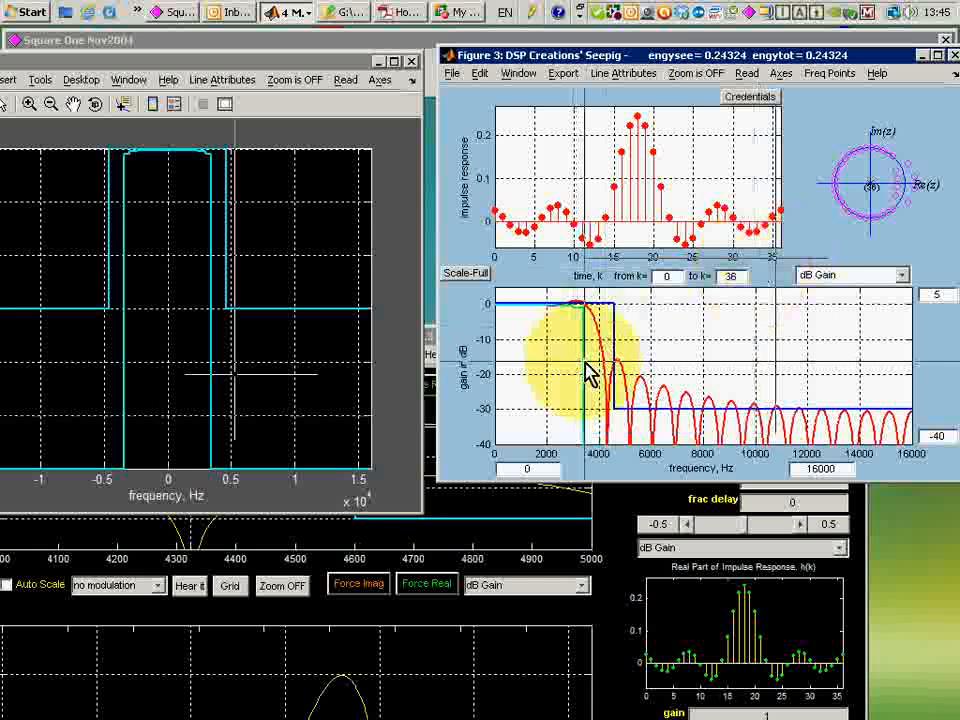
pyautogui.click(584, 362)
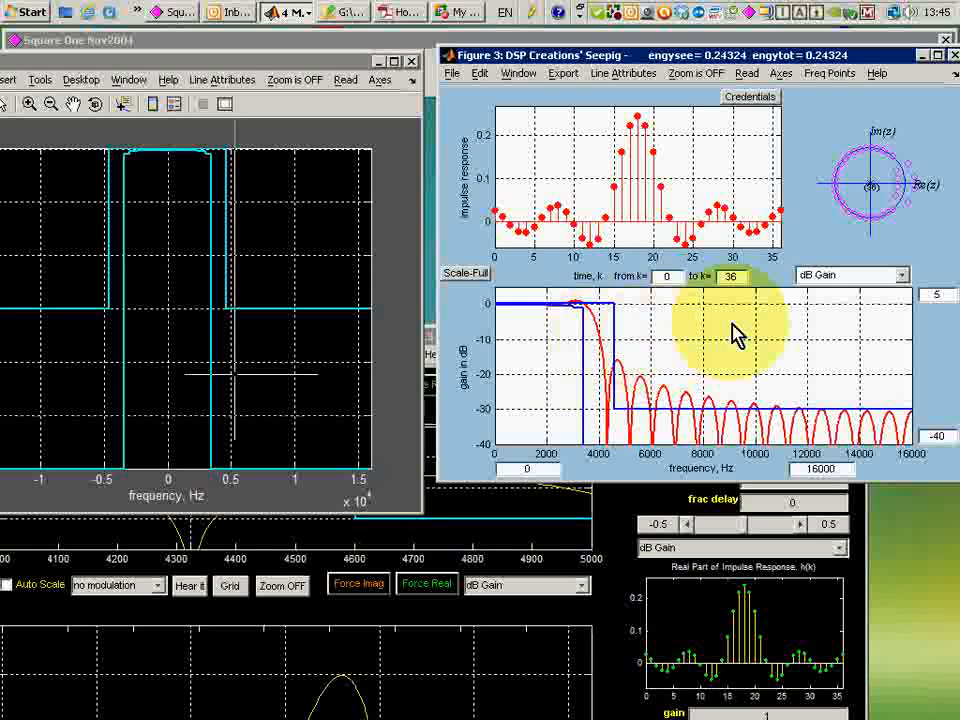
# Minimise the mask figure, move the Seepig figure aside and bring the Slifer window to the front.
pyautogui.click(377, 61)
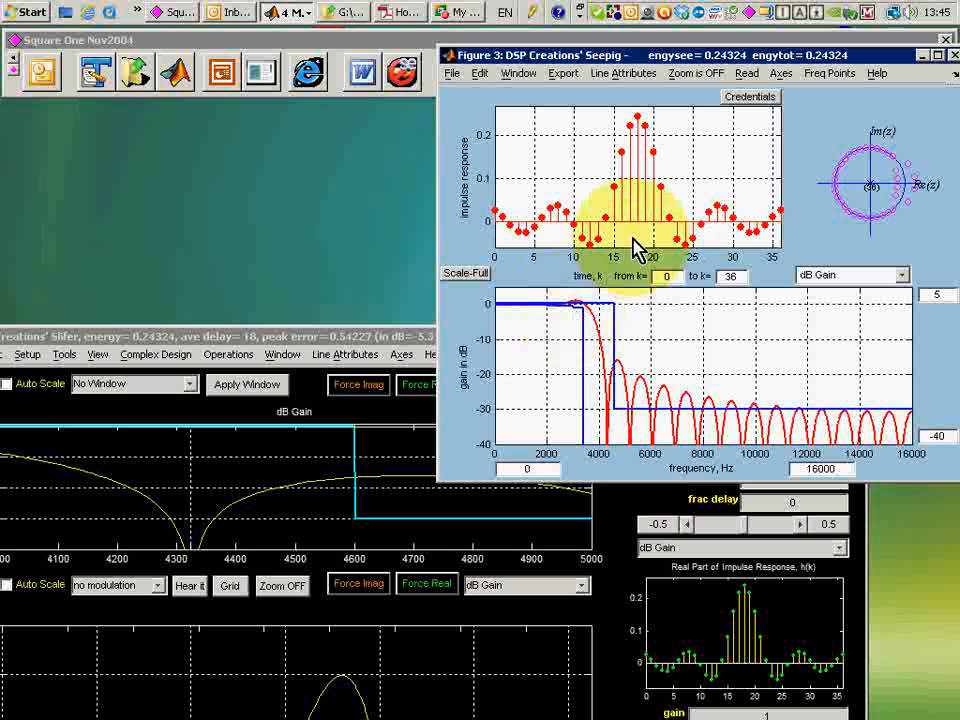
pyautogui.moveTo(684, 58); pyautogui.dragTo(697, 59)
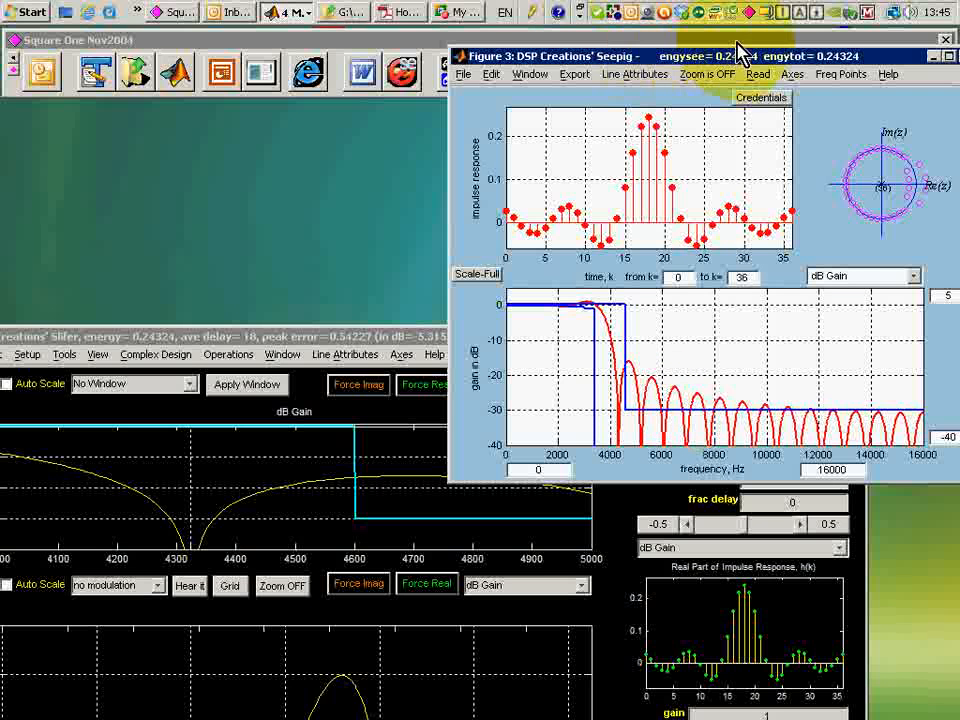
pyautogui.moveTo(730, 55); pyautogui.dragTo(810, 37)
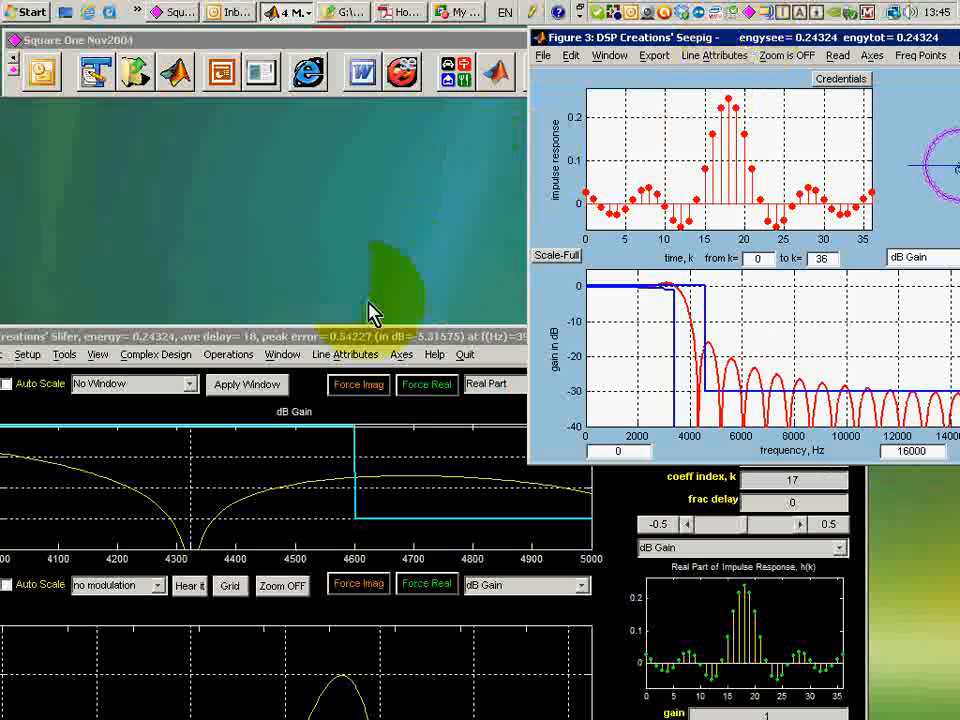
pyautogui.click(356, 338)
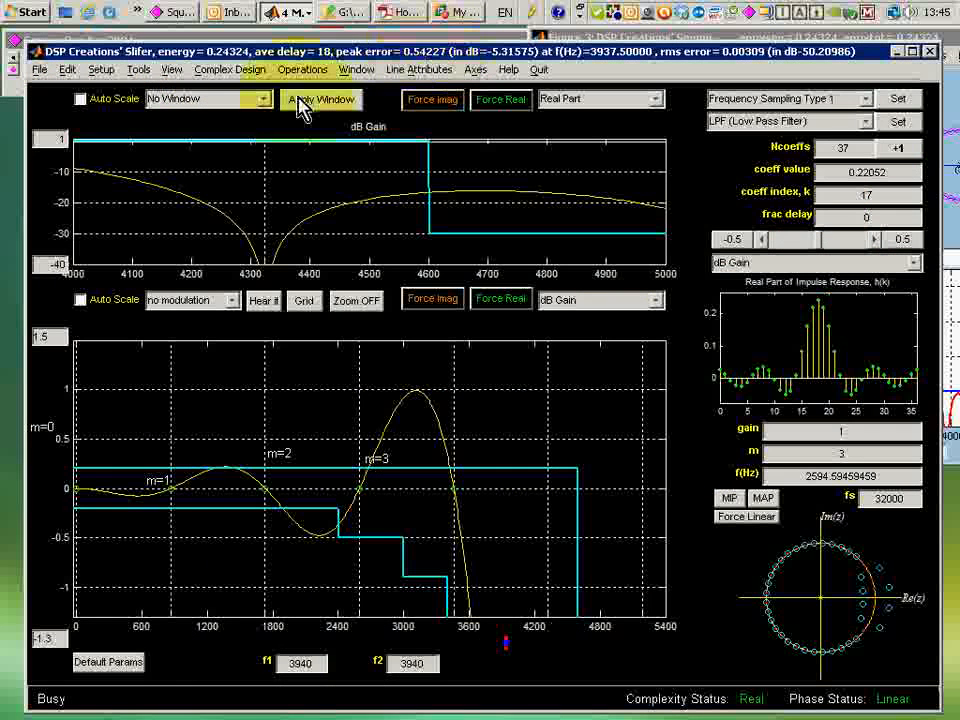
pyautogui.click(101, 70)
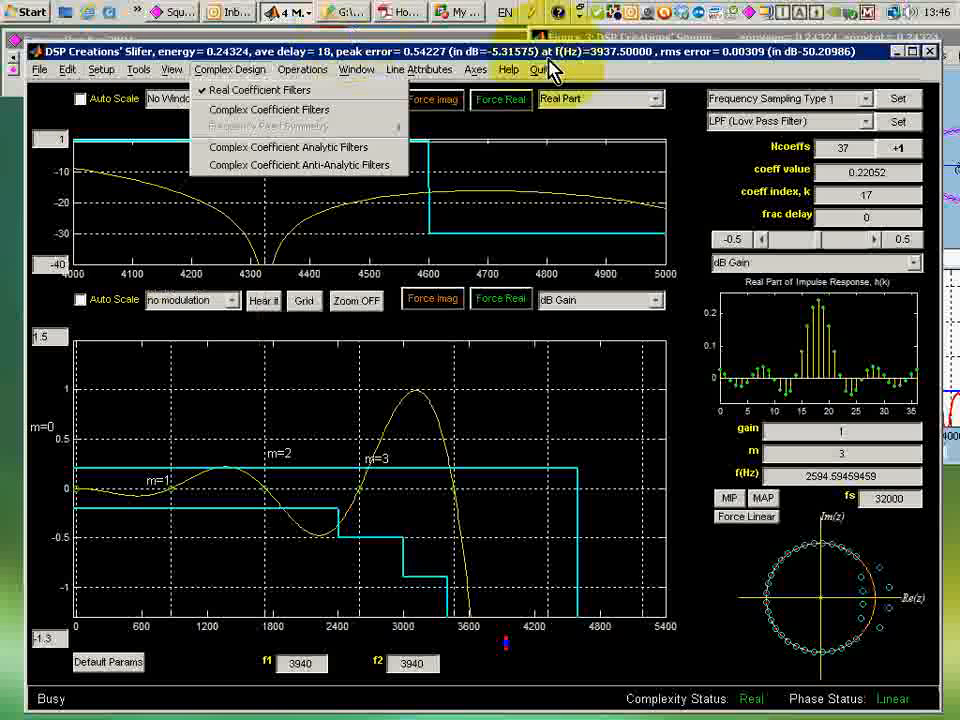
pyautogui.click(707, 80)
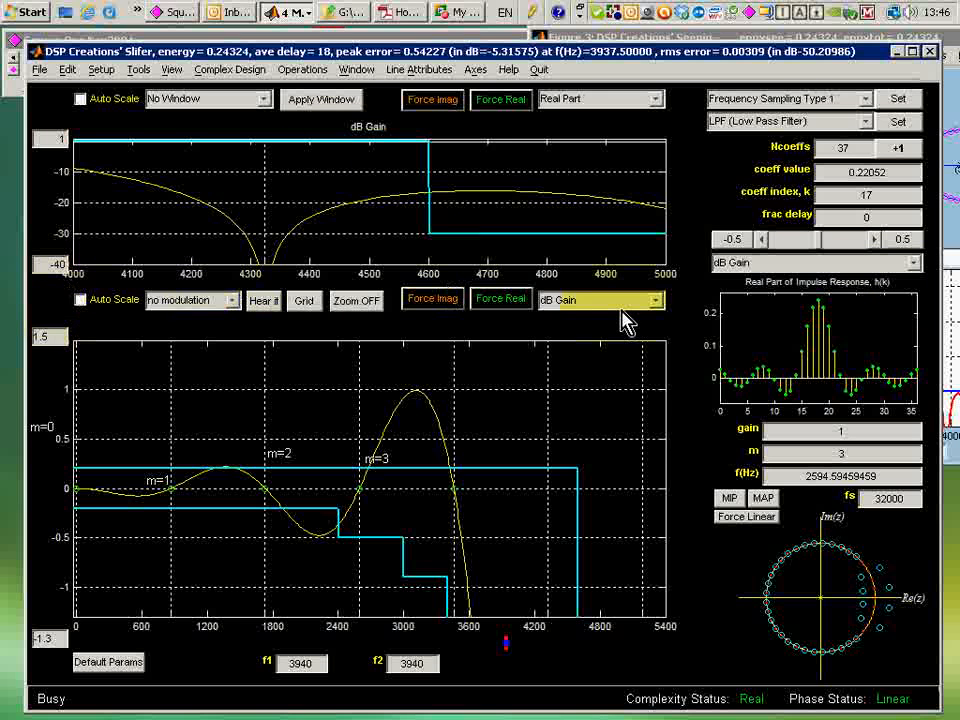
pyautogui.click(477, 70)
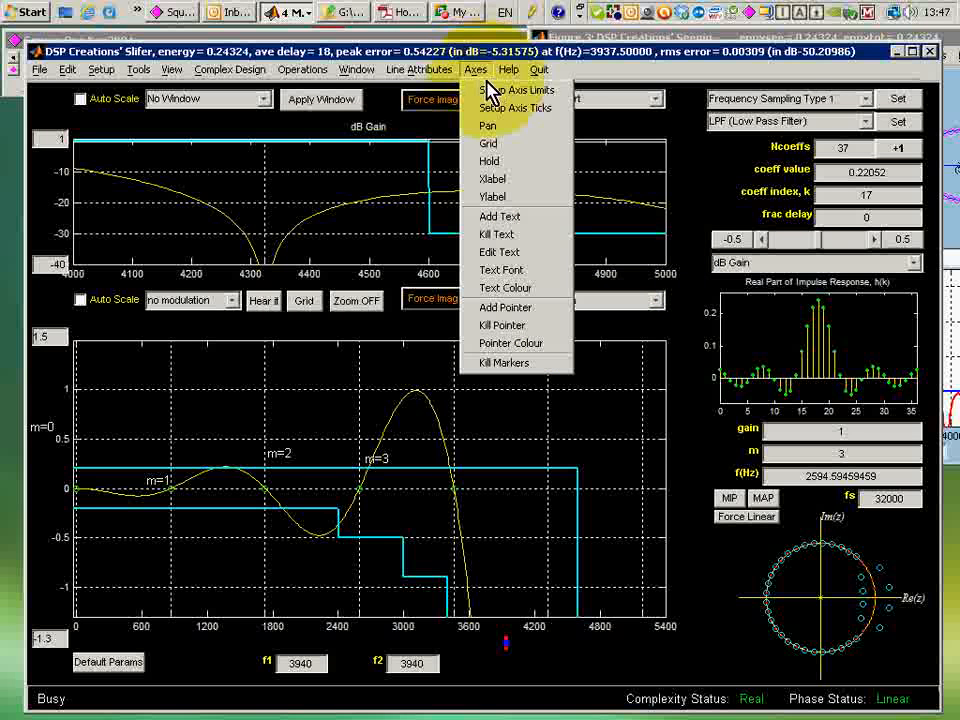
pyautogui.click(652, 67)
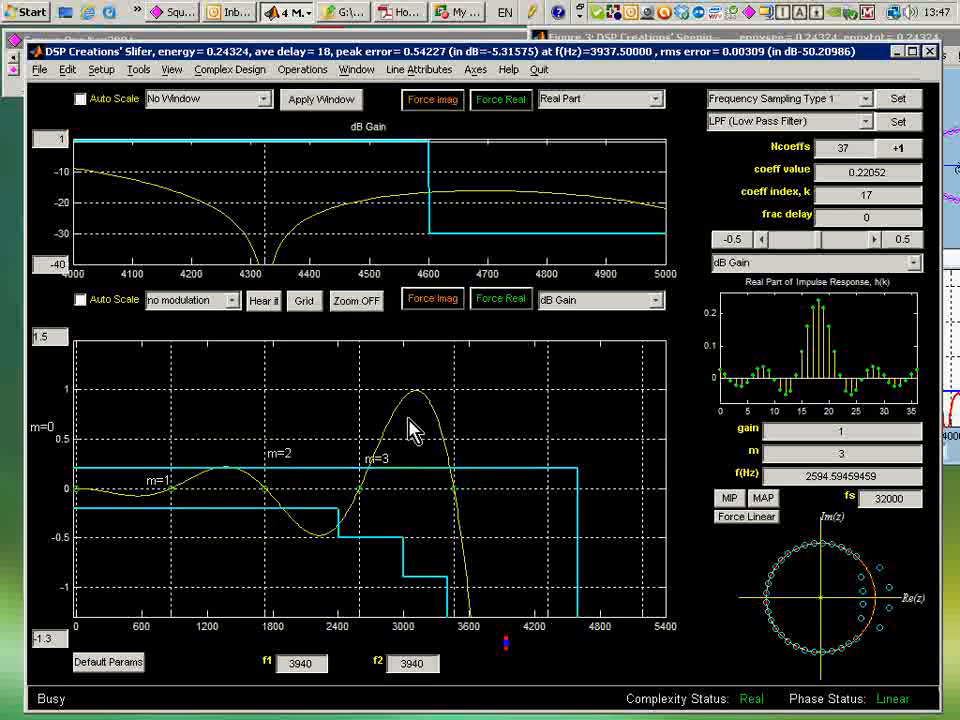
# Lower the m=4 frequency sample to a gain of about 0.874 and set the passband plot's upper limit to .5.
pyautogui.click(457, 502)
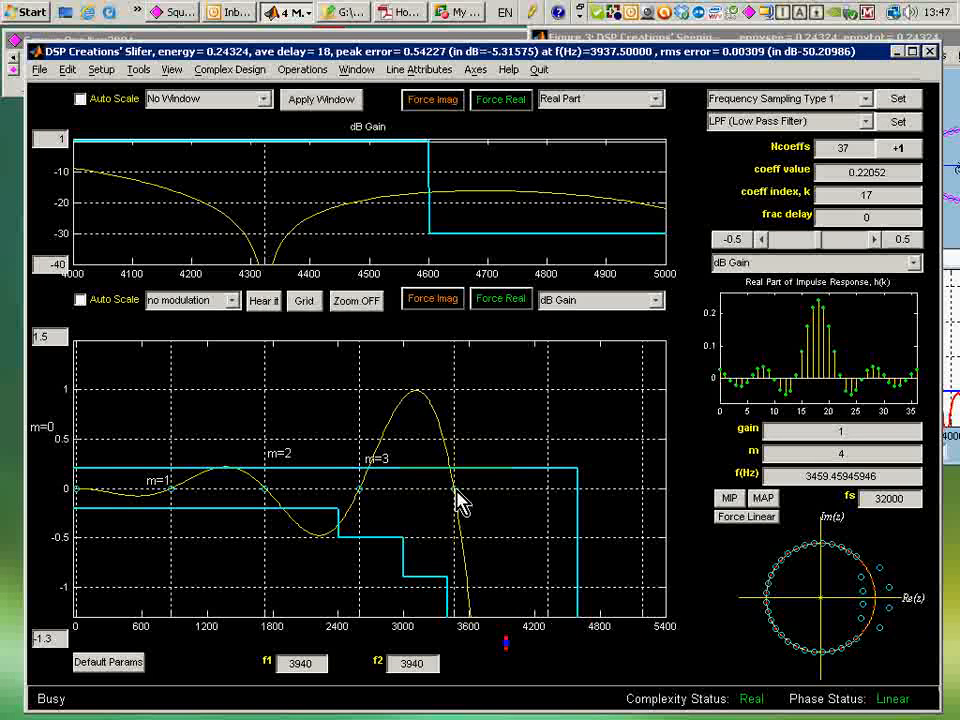
pyautogui.moveTo(457, 502); pyautogui.dragTo(469, 605)
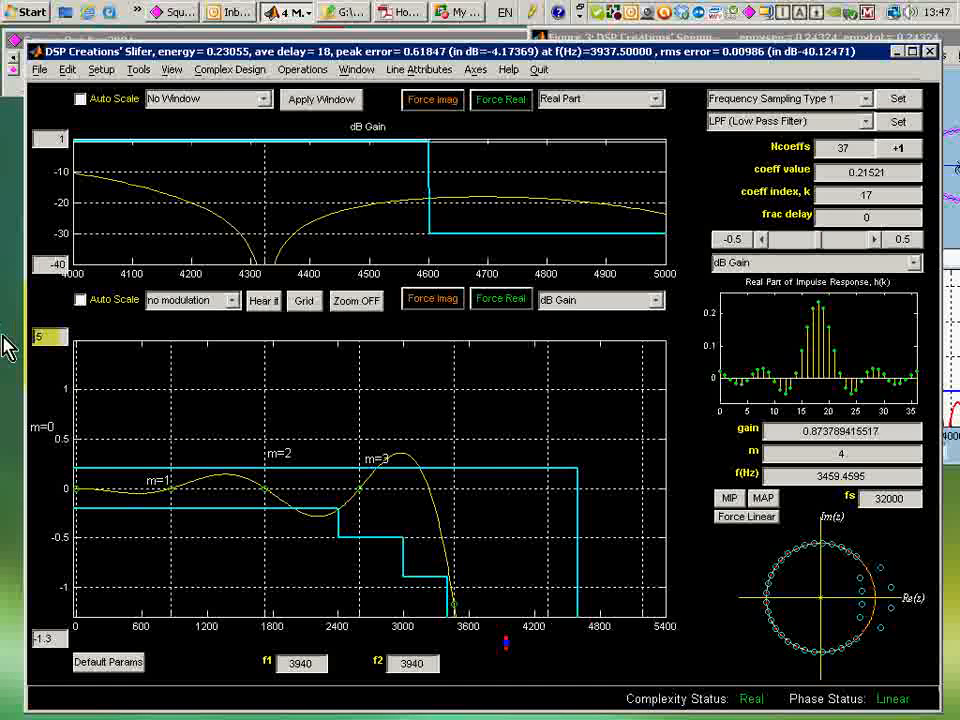
pyautogui.press('Return')
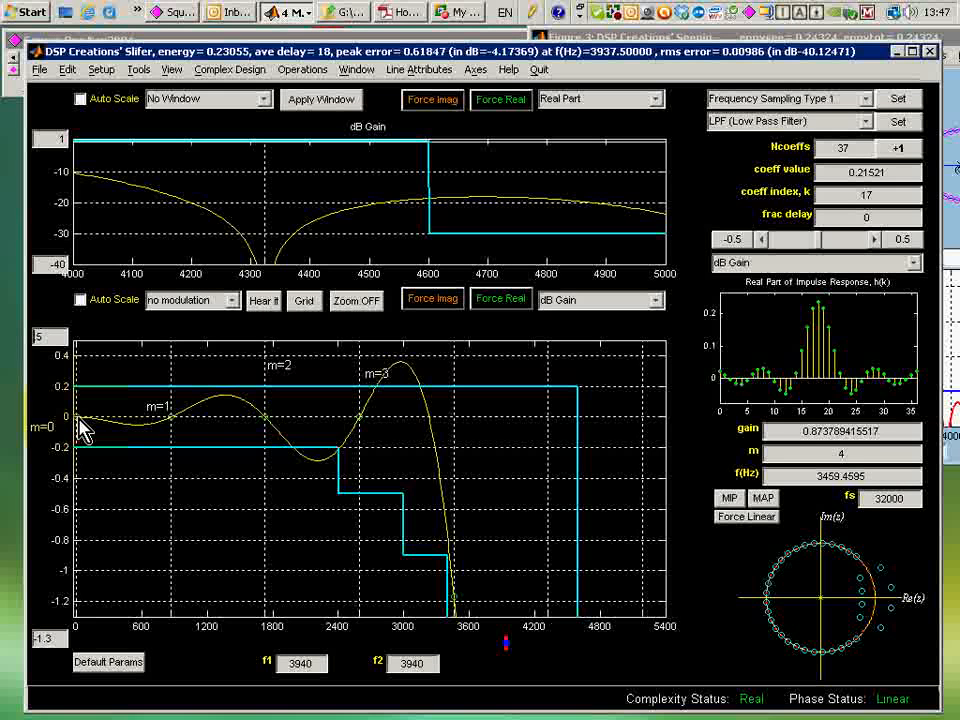
# Lower the m=0 frequency sample at 0 Hz to a gain of about 0.980.
pyautogui.moveTo(78, 428); pyautogui.dragTo(79, 444)
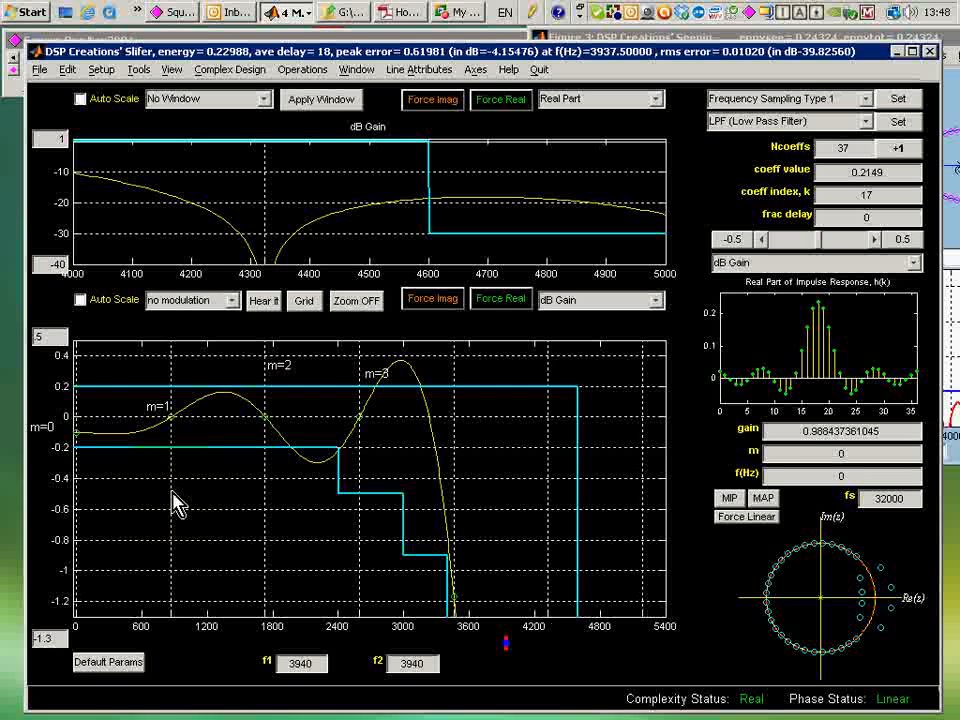
pyautogui.click(76, 434)
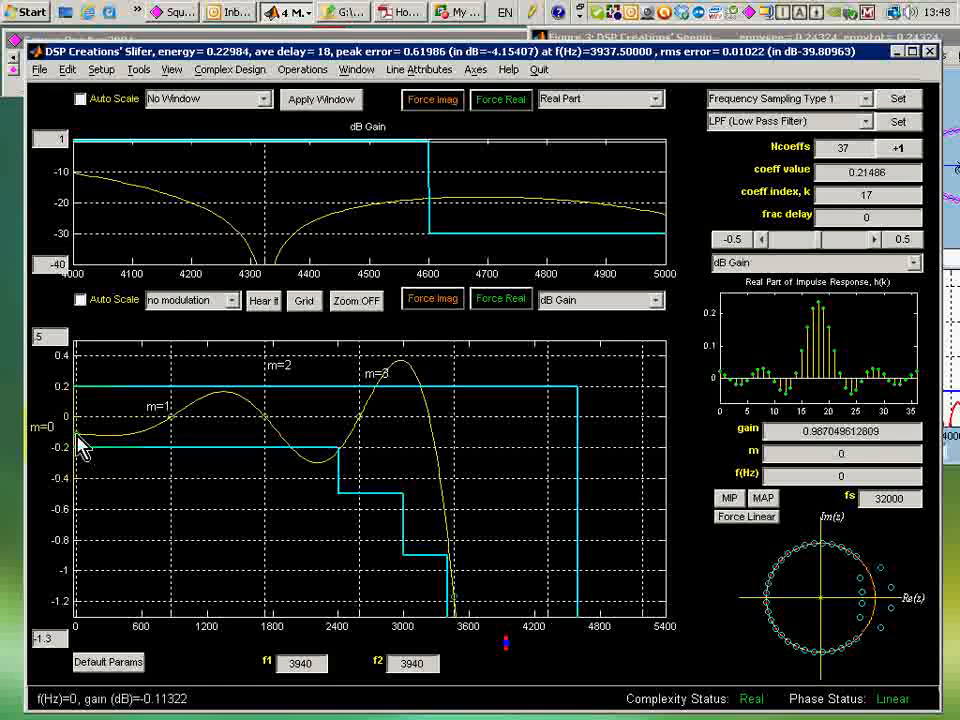
pyautogui.moveTo(77, 436); pyautogui.dragTo(78, 446)
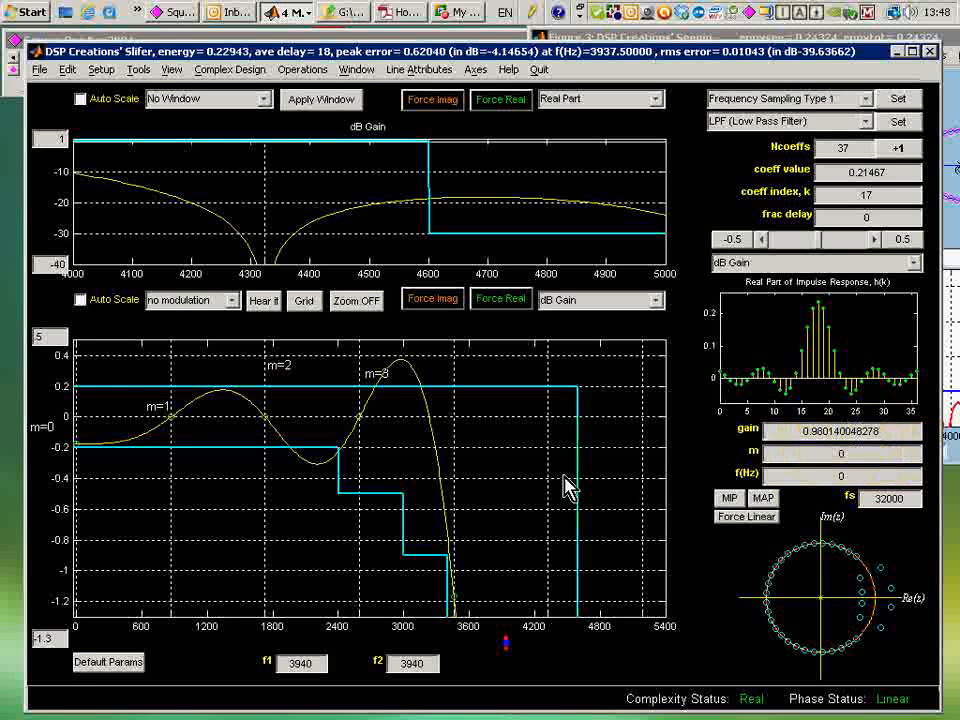
# Lower the m=1 frequency sample in the passband plot and trim its gain to exactly 0.987.
pyautogui.click(174, 428)
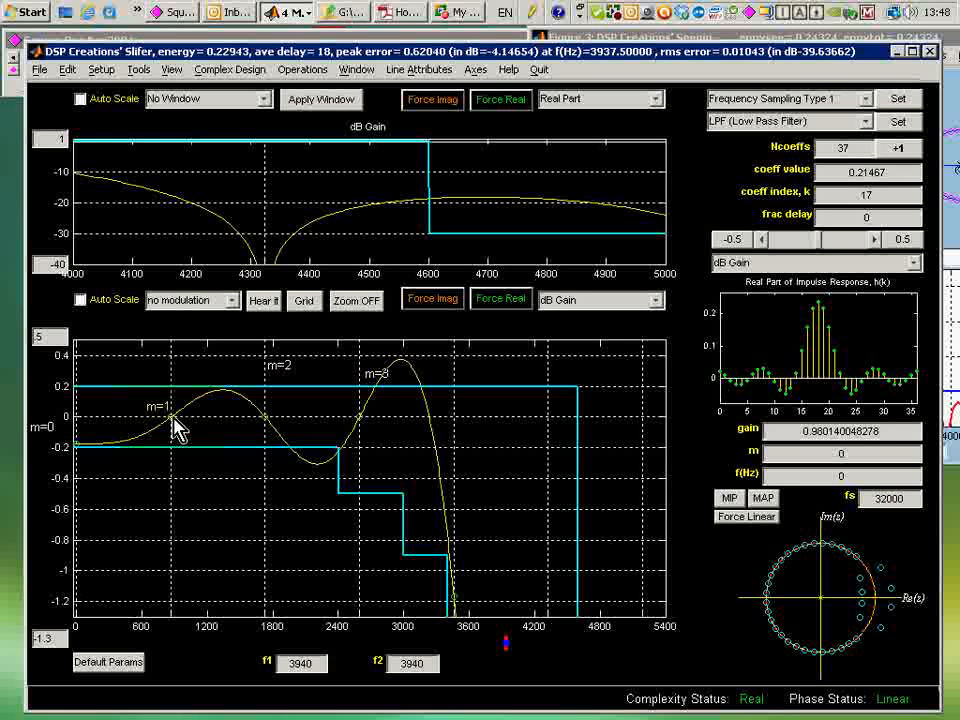
pyautogui.moveTo(174, 428); pyautogui.dragTo(177, 434)
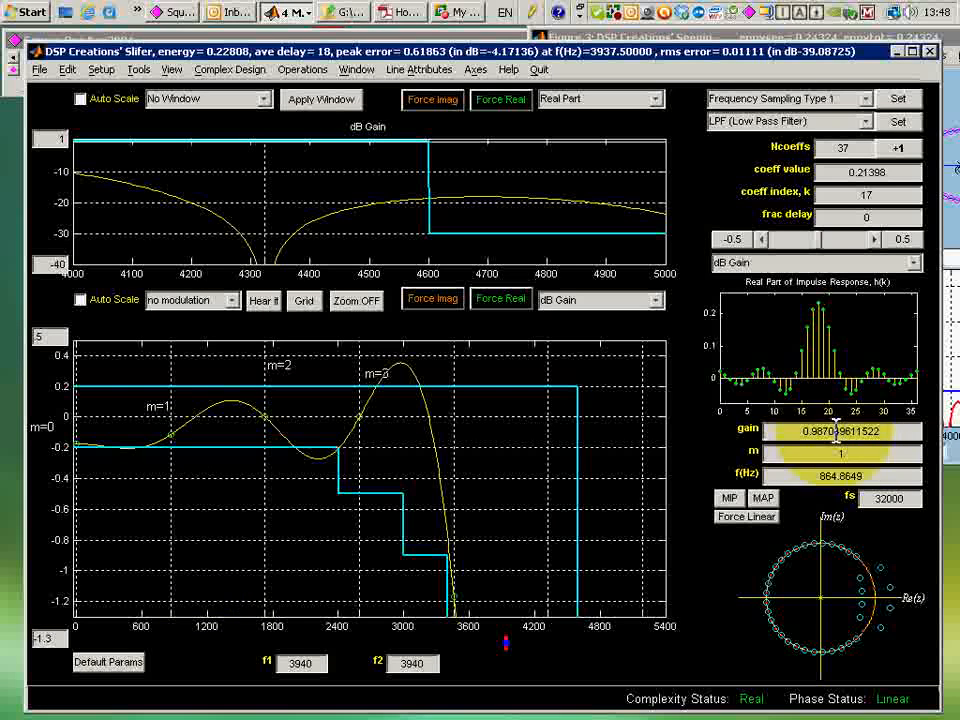
pyautogui.moveTo(836, 431); pyautogui.dragTo(948, 448)
pyautogui.press('Delete')
pyautogui.press('Return')
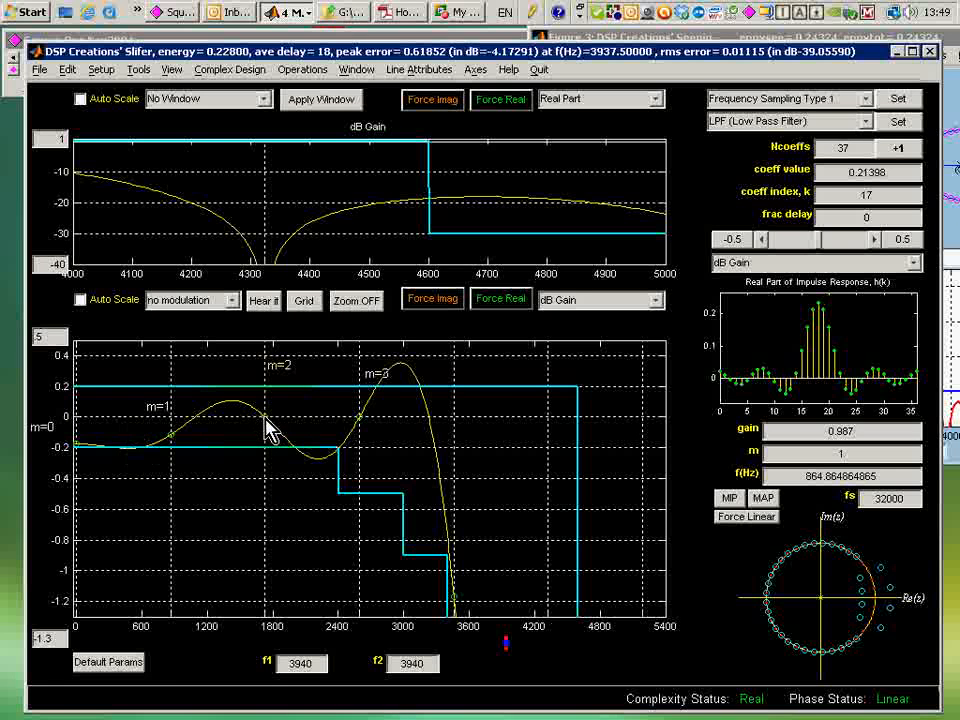
# Raise the m=2 frequency sample in the passband plot and set its gain to exactly 1.0125.
pyautogui.click(265, 423)
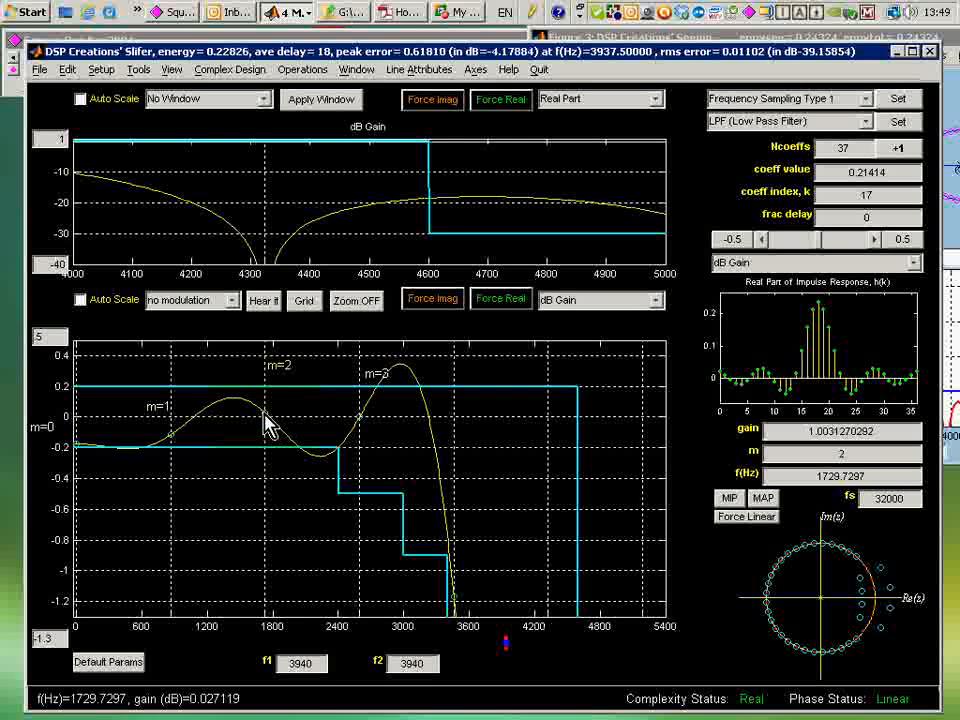
pyautogui.moveTo(264, 413); pyautogui.dragTo(267, 401)
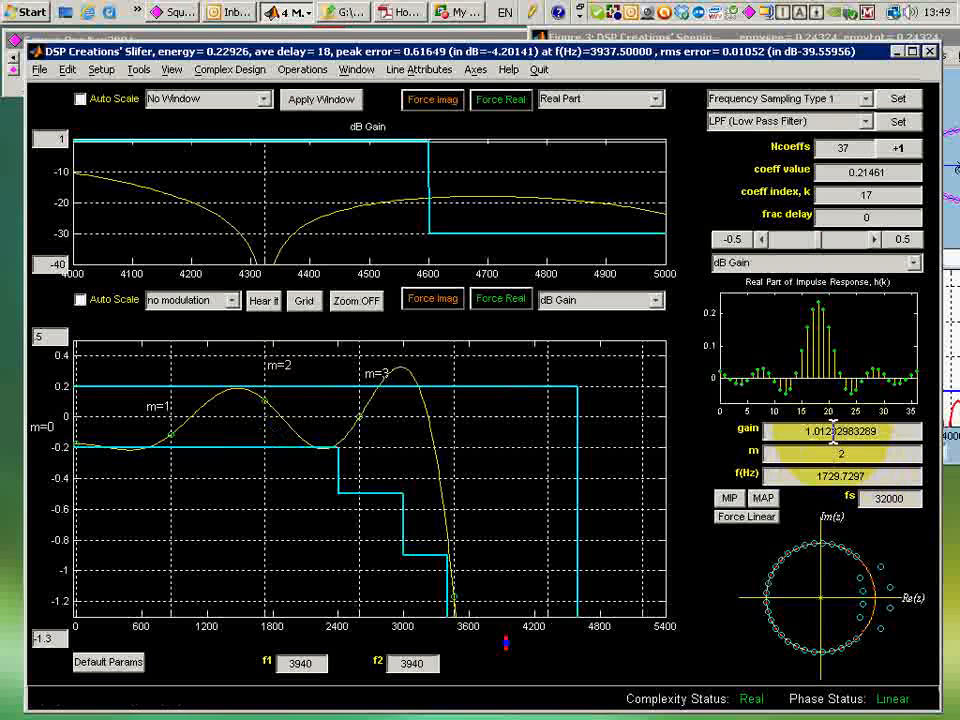
pyautogui.moveTo(827, 431); pyautogui.dragTo(915, 455)
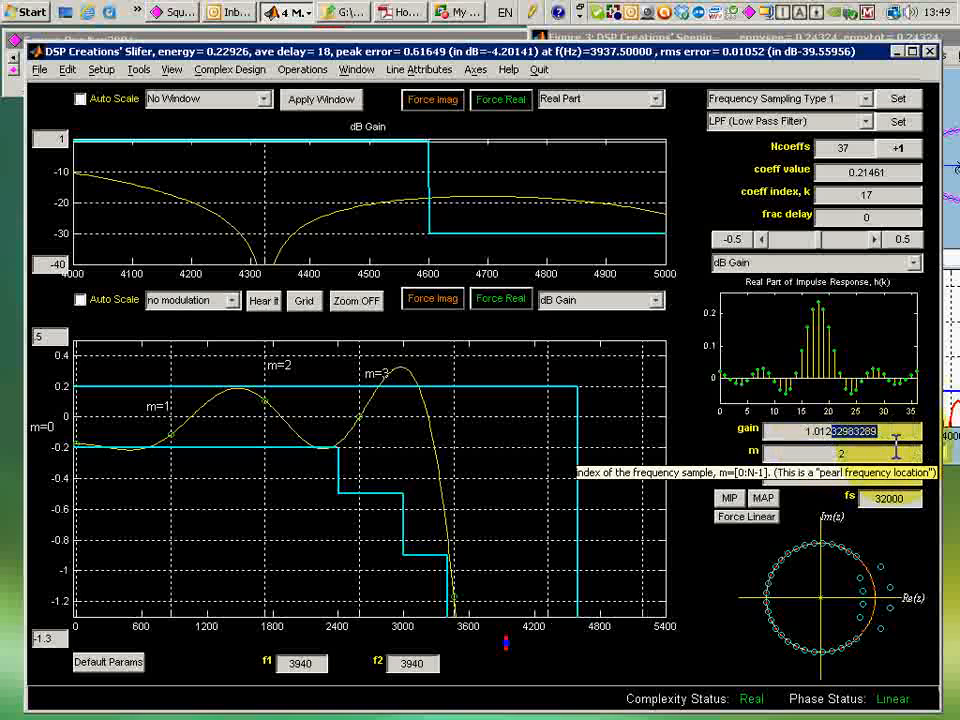
pyautogui.write('5')
pyautogui.press('Return')
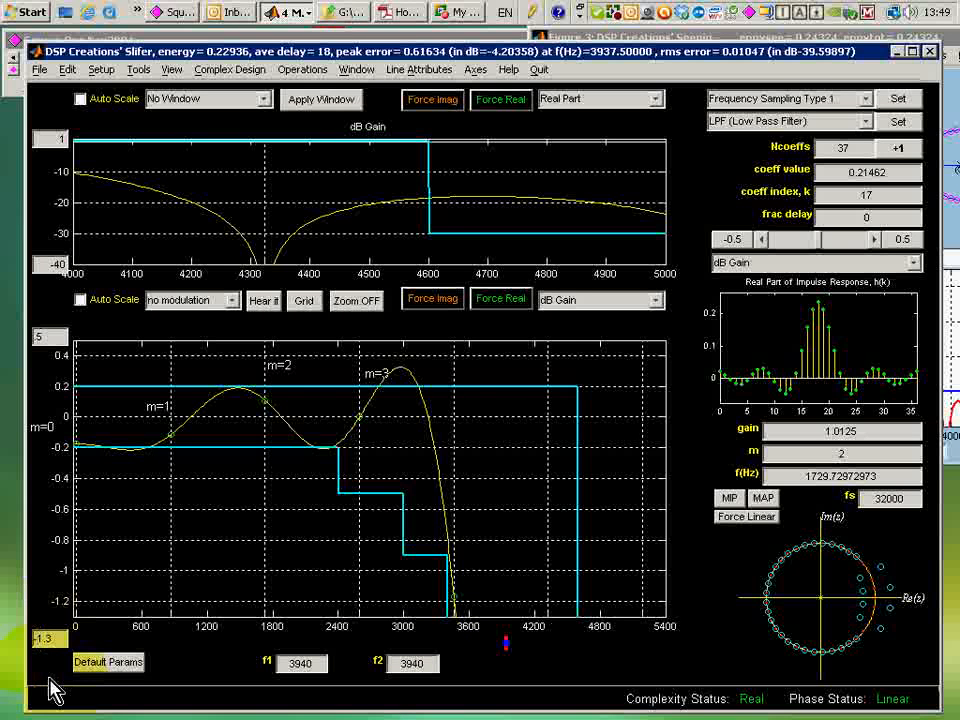
# Set the passband plot's lower limit to -11.3 and, in Freedom Mode, move the m=4 sample to about 3660 Hz with a gain of about 0.783.
pyautogui.write('1')
pyautogui.press('Return')
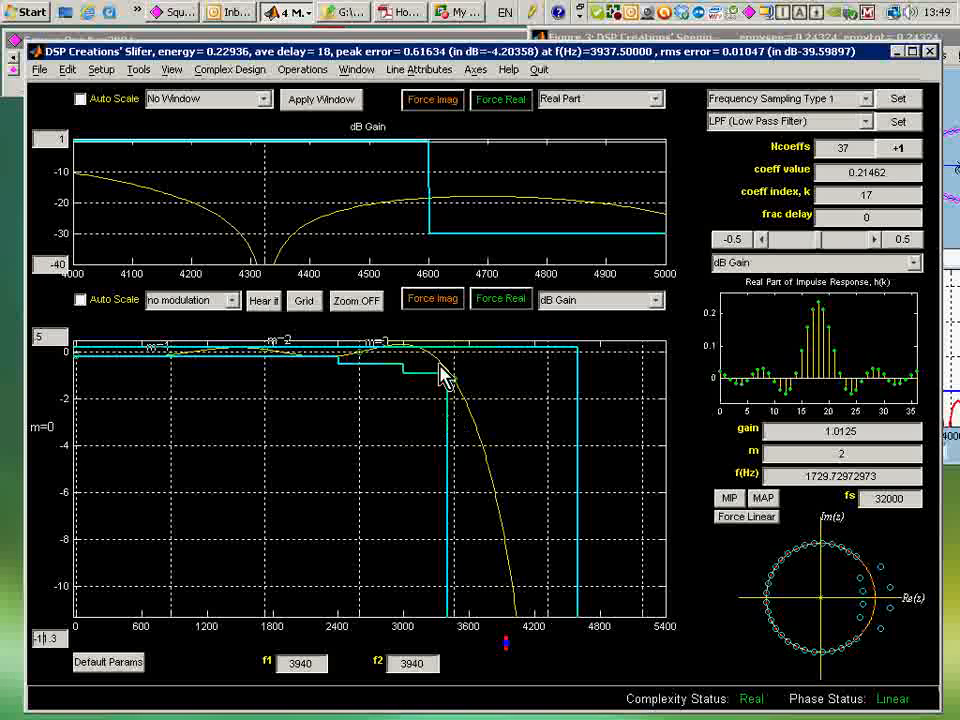
pyautogui.click(101, 71)
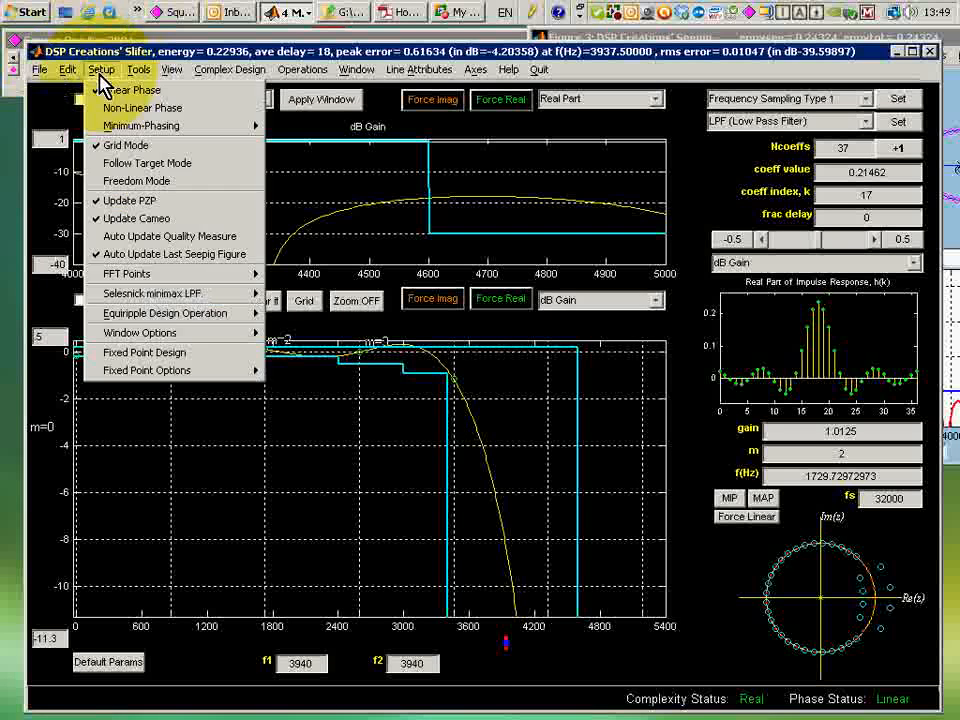
pyautogui.click(108, 184)
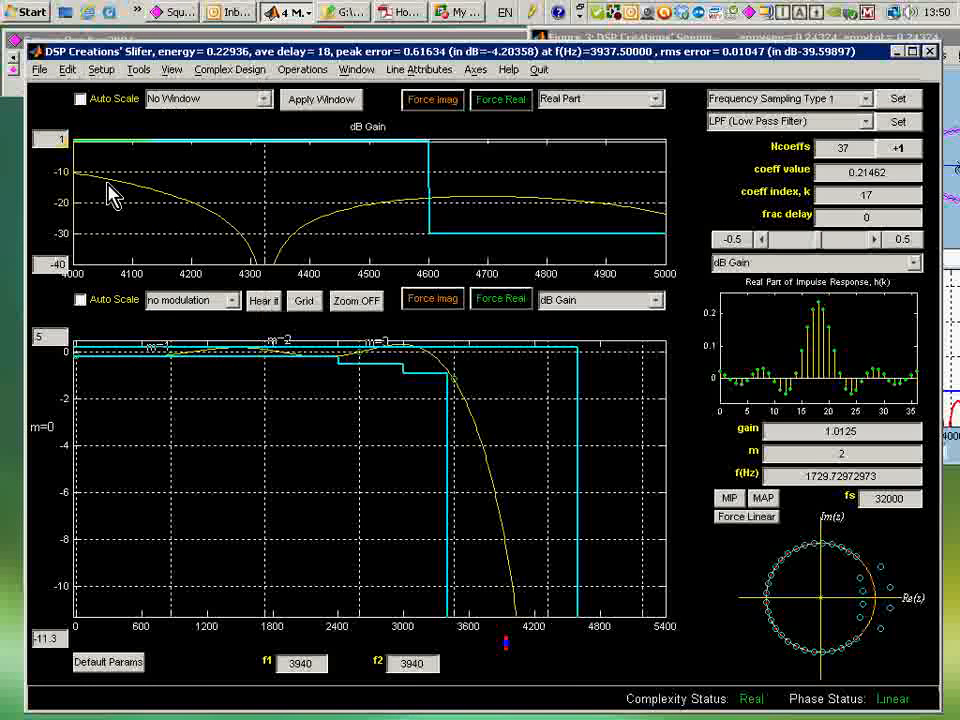
pyautogui.click(456, 392)
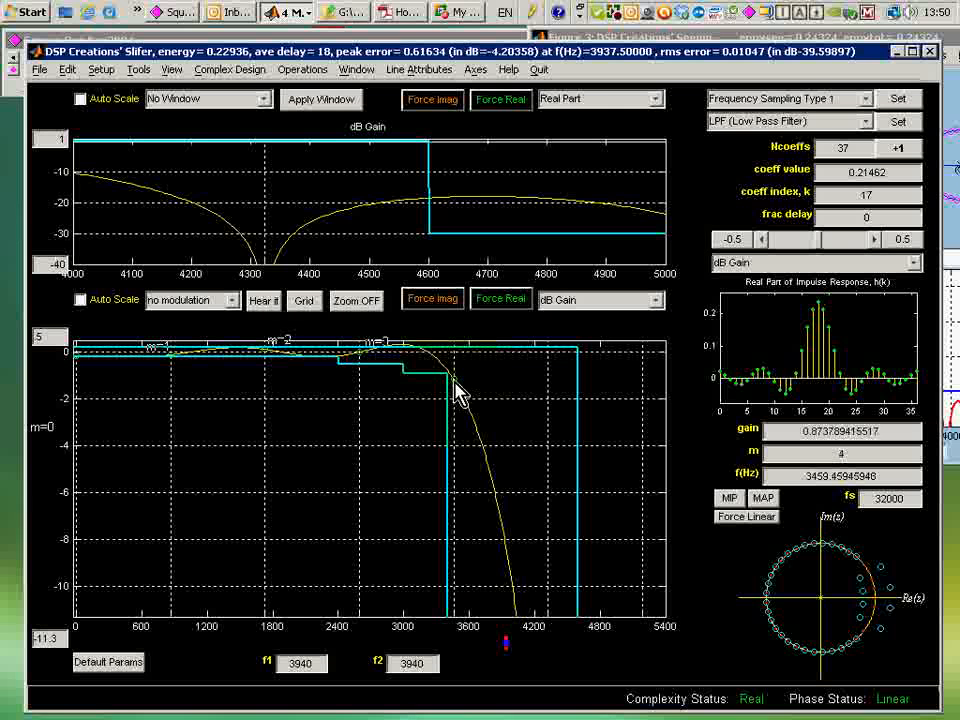
pyautogui.moveTo(456, 392); pyautogui.dragTo(476, 402)
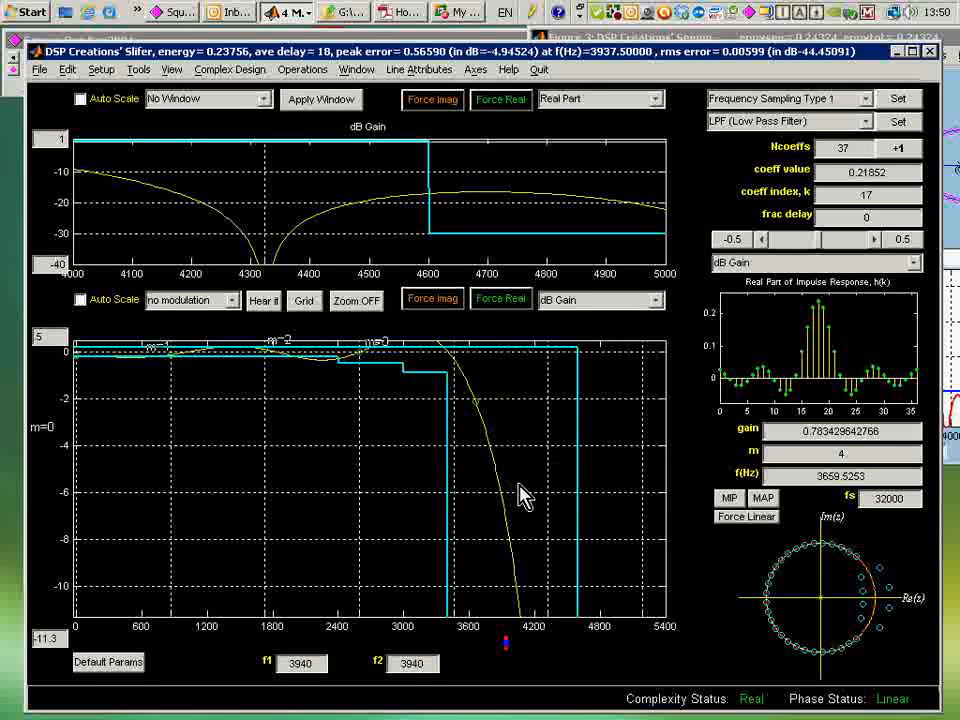
# Move the m=4 frequency sample along the transition edge and set its frequency to exactly 3590 Hz.
pyautogui.click(449, 392)
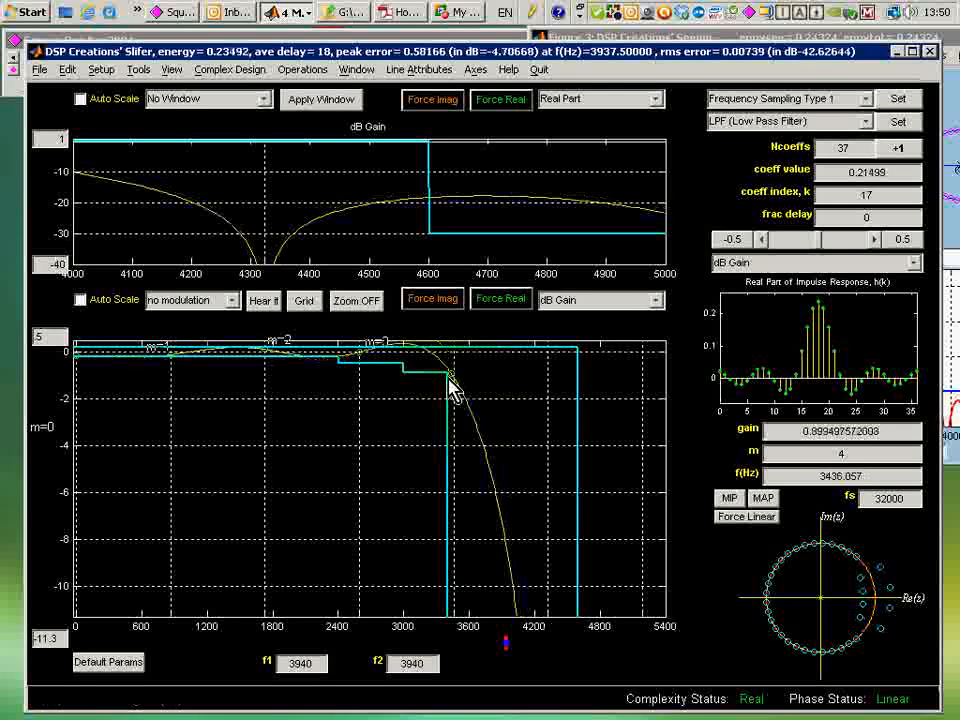
pyautogui.moveTo(454, 386); pyautogui.dragTo(472, 410)
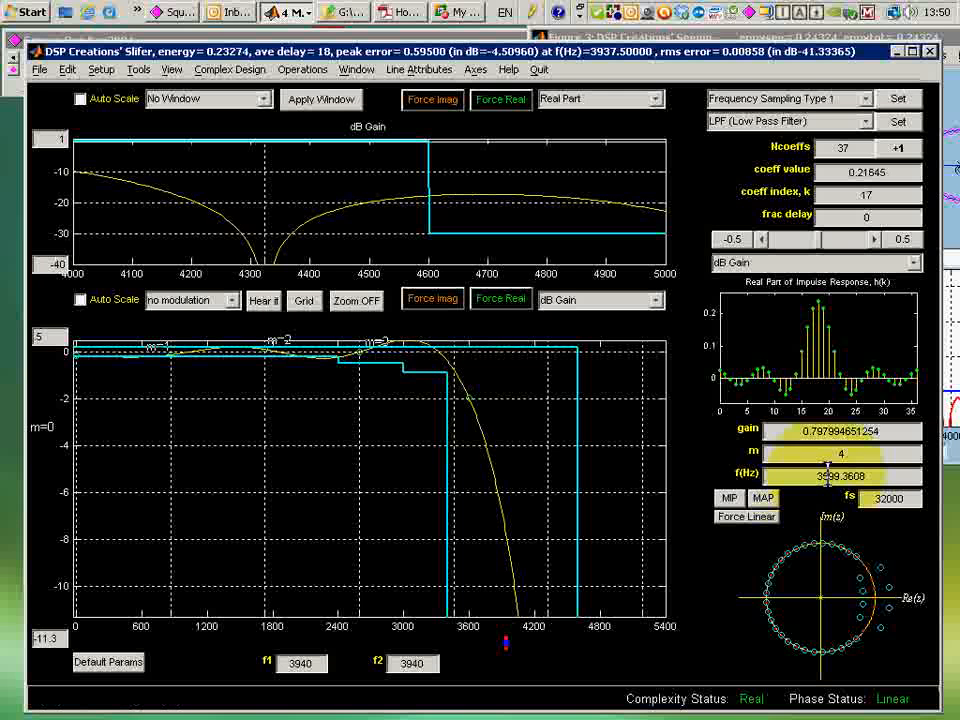
pyautogui.moveTo(837, 468); pyautogui.dragTo(862, 466)
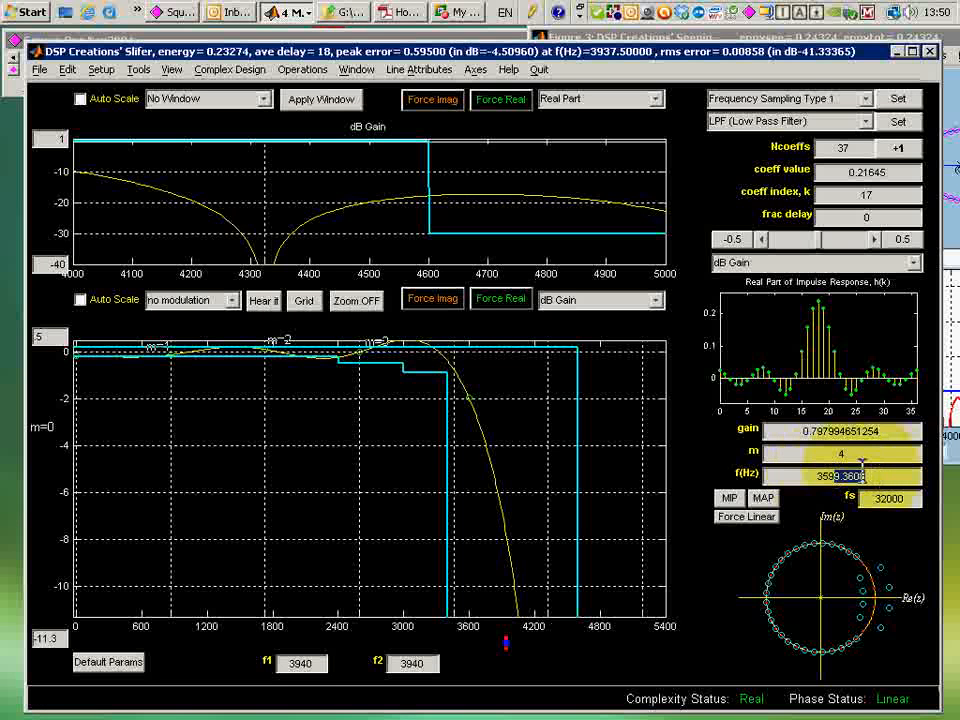
pyautogui.write('0')
pyautogui.press('Return')
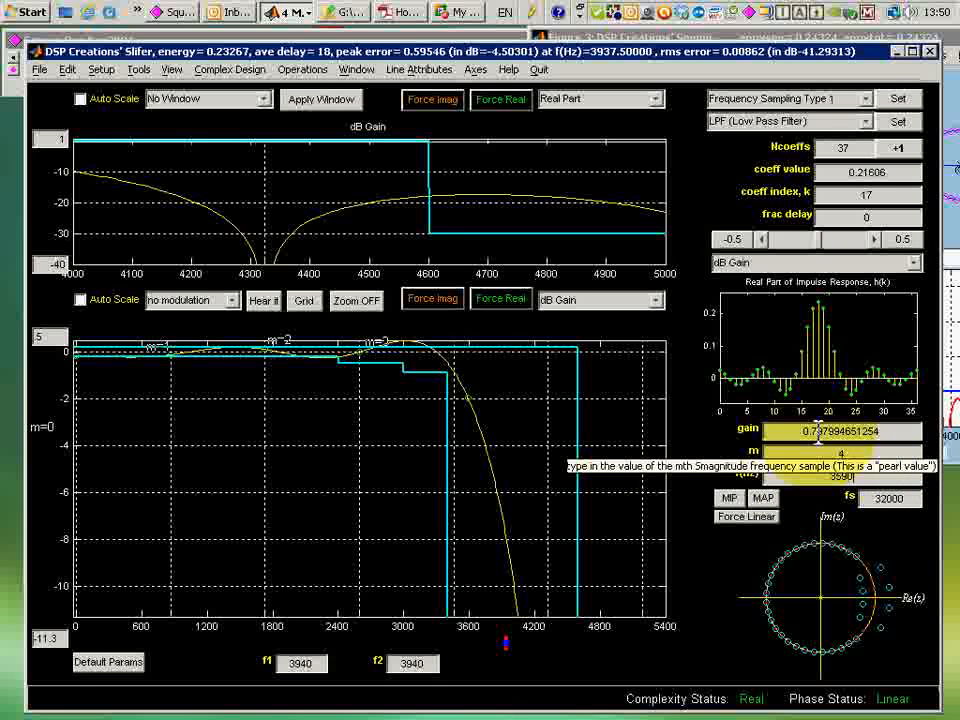
# Trim the m=4 frequency sample's gain to exactly 0.789.
pyautogui.moveTo(820, 430); pyautogui.dragTo(940, 432)
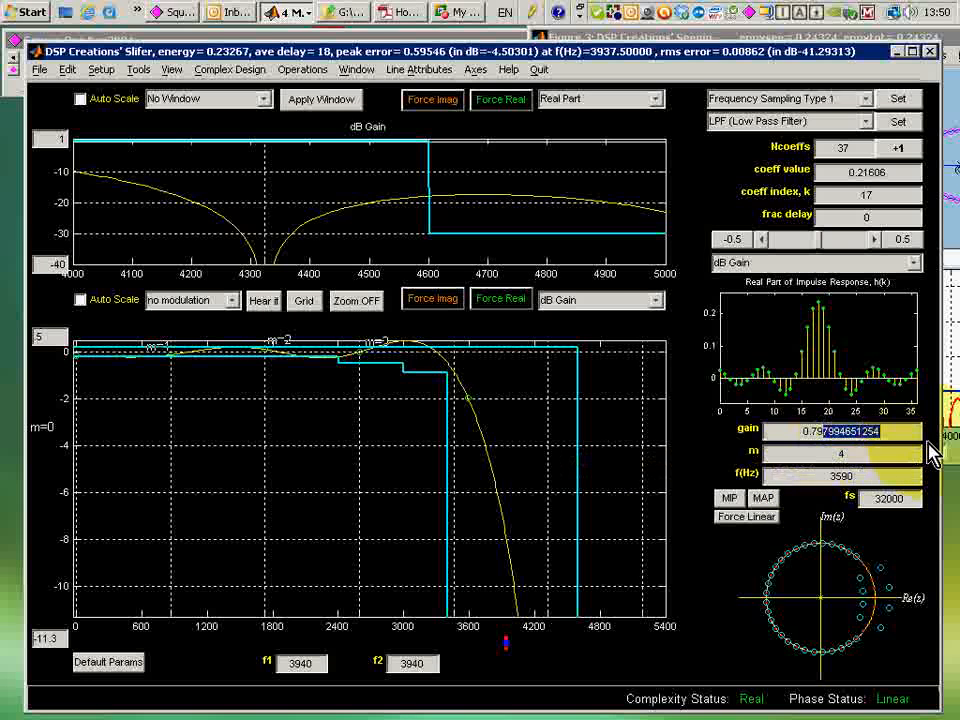
pyautogui.press('BackSpace')
pyautogui.press('Return')
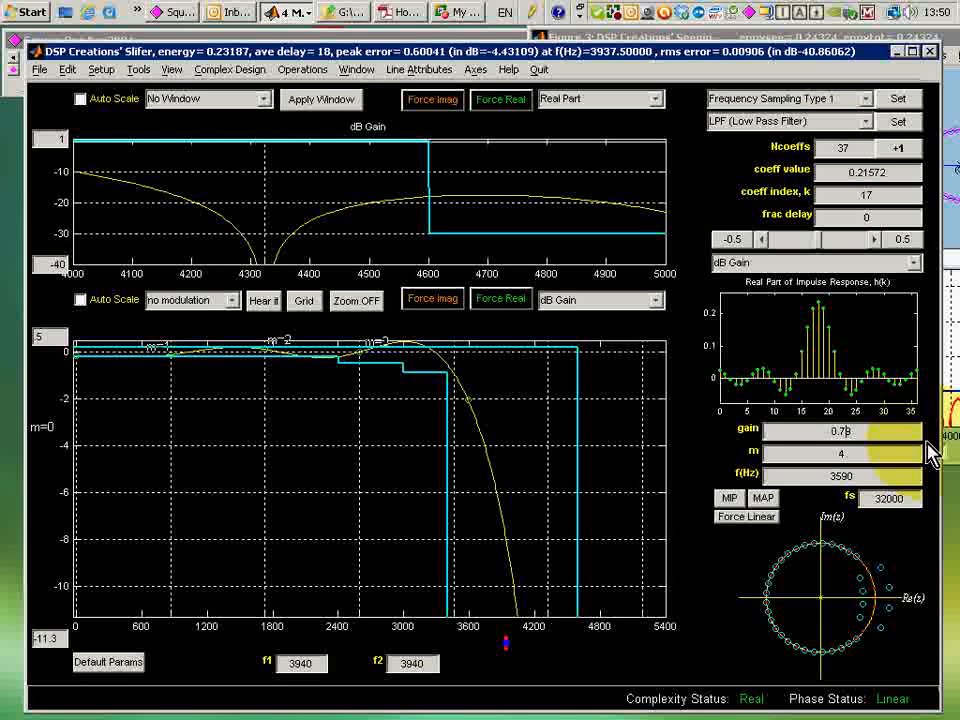
pyautogui.write('89')
pyautogui.press('Return')
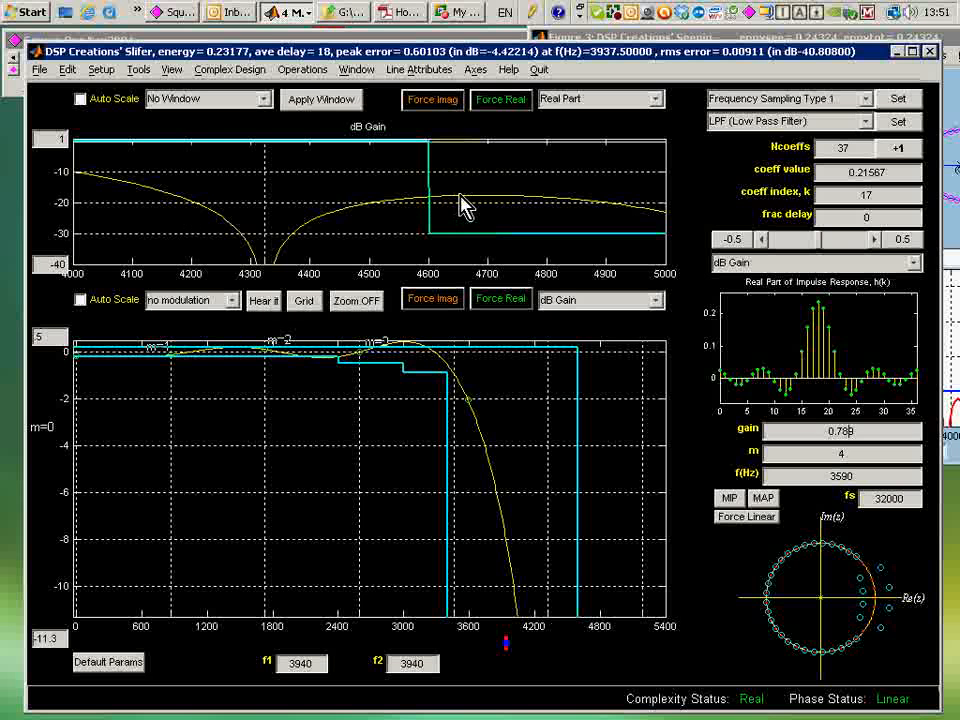
# Set the passband plot's lower limit to -41.3 and move the m=5 sample from the first stopband null to about 4657 Hz.
pyautogui.click(39, 638)
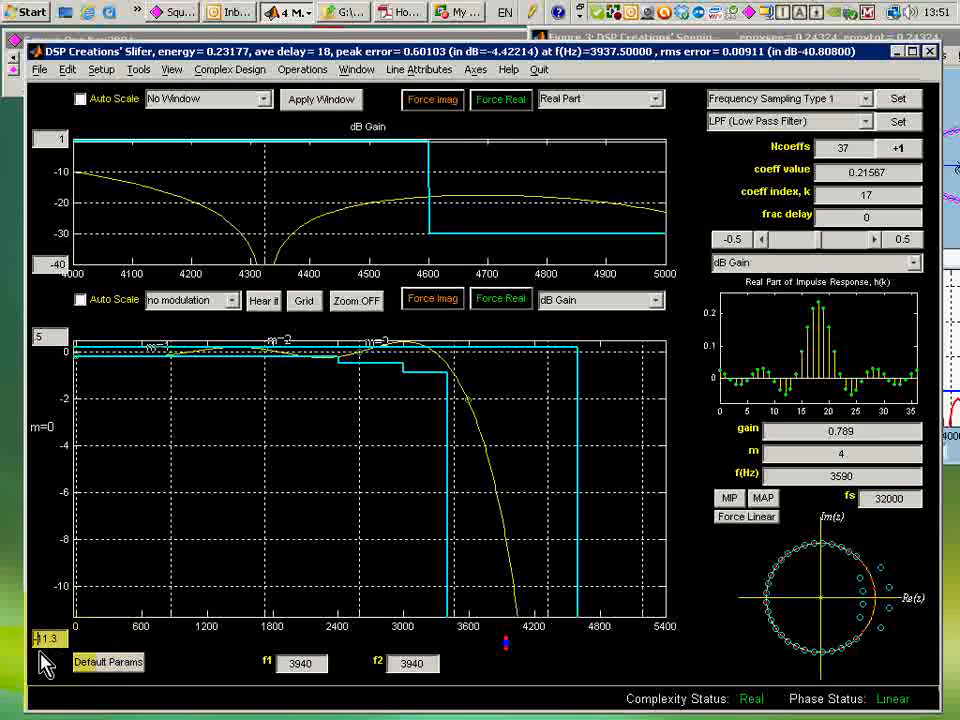
pyautogui.write('4')
pyautogui.press('Delete')
pyautogui.press('Return')
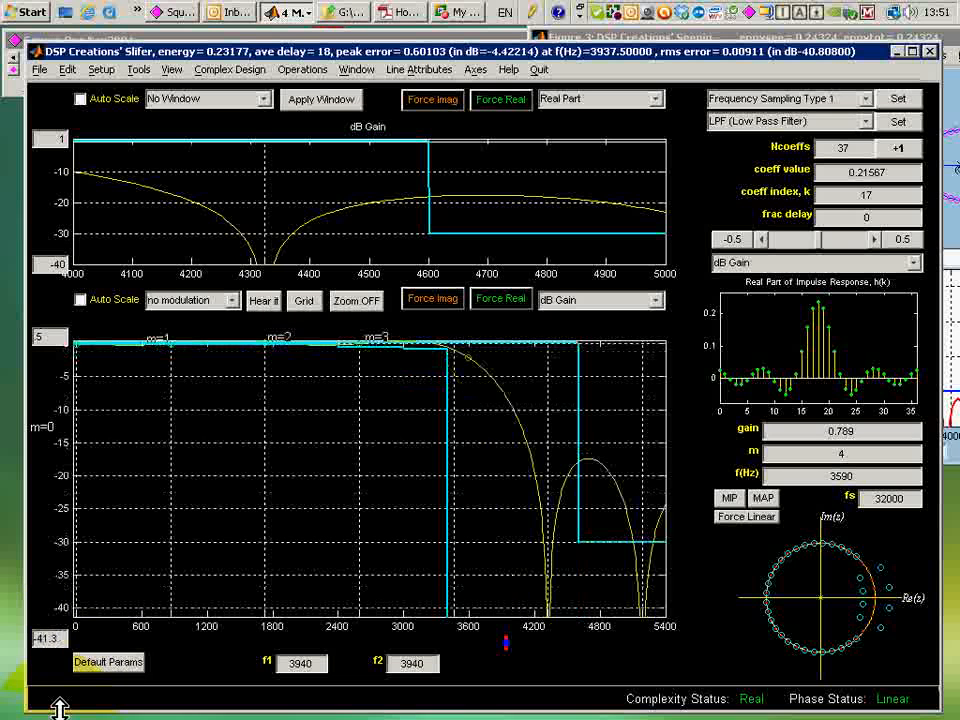
pyautogui.click(549, 609)
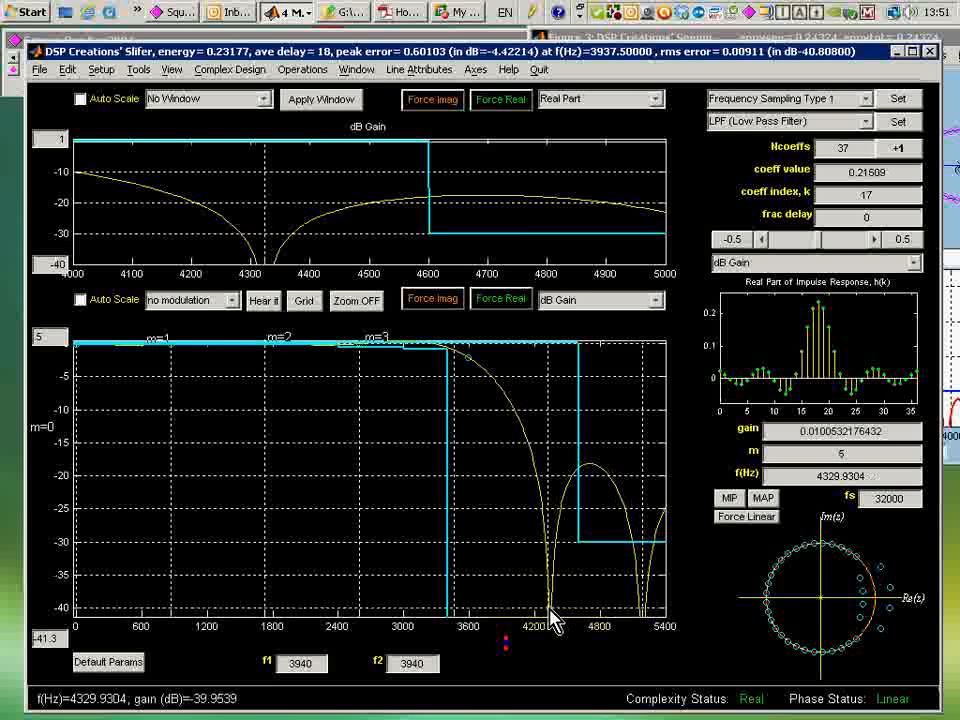
pyautogui.moveTo(549, 608); pyautogui.dragTo(585, 608)
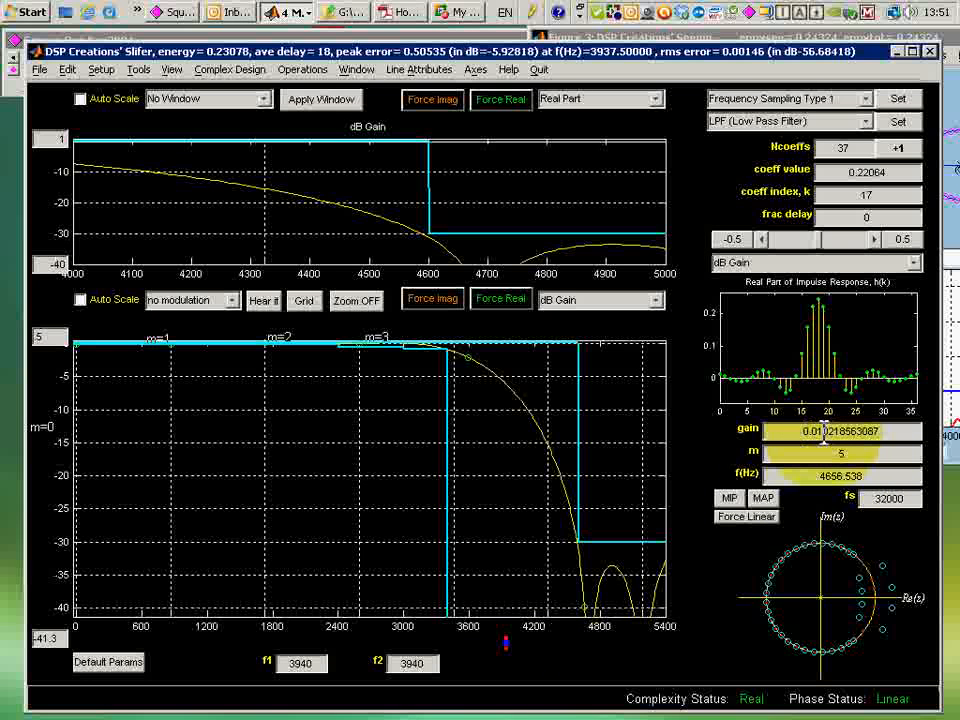
# Set the m=5 frequency sample to a gain of exactly 0.01 and a frequency of 4670 Hz.
pyautogui.moveTo(822, 432); pyautogui.dragTo(882, 437)
pyautogui.press('Delete')
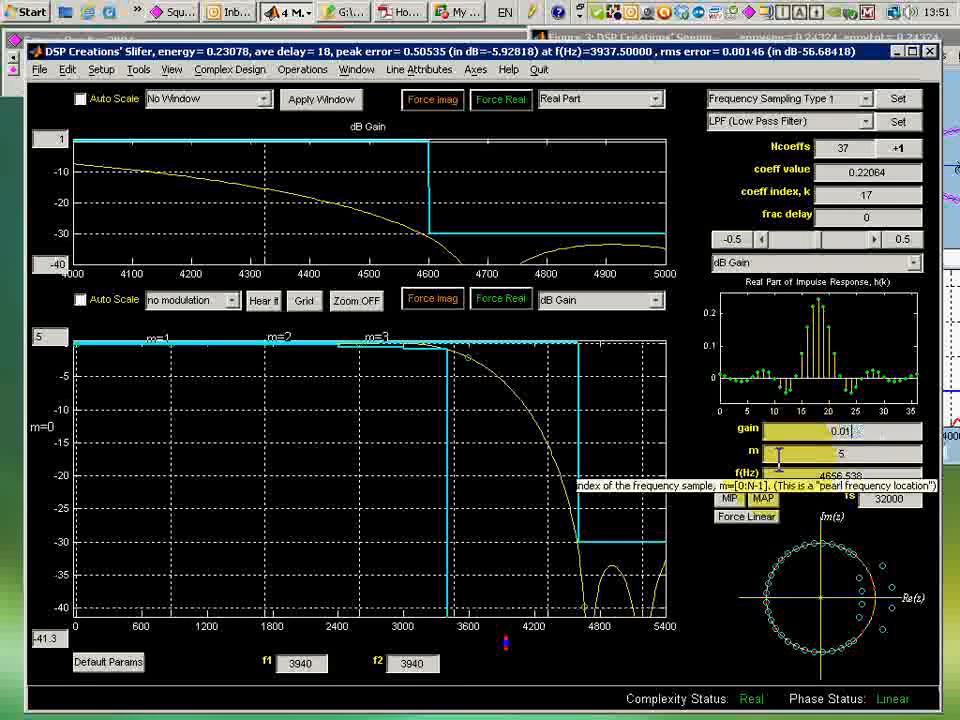
pyautogui.press('Return')
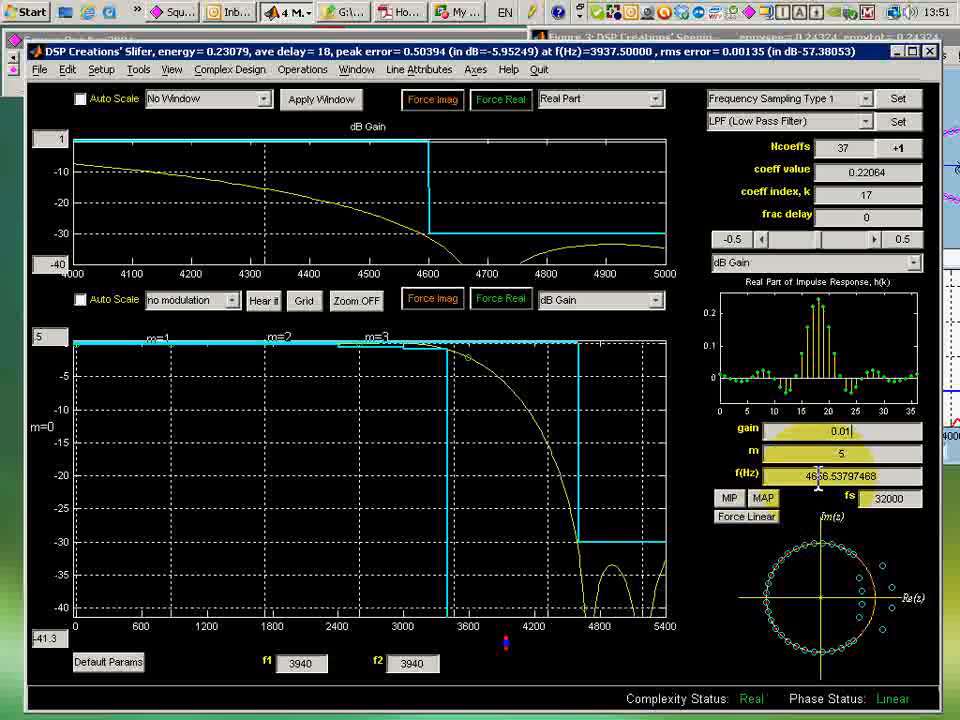
pyautogui.moveTo(818, 478); pyautogui.dragTo(928, 476)
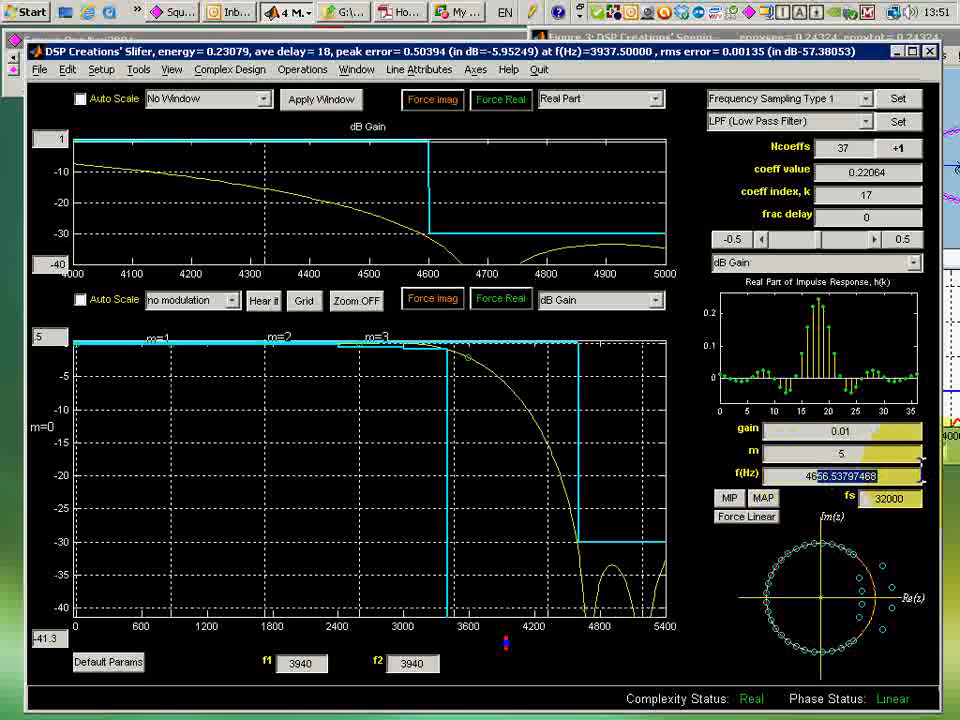
pyautogui.write('7')
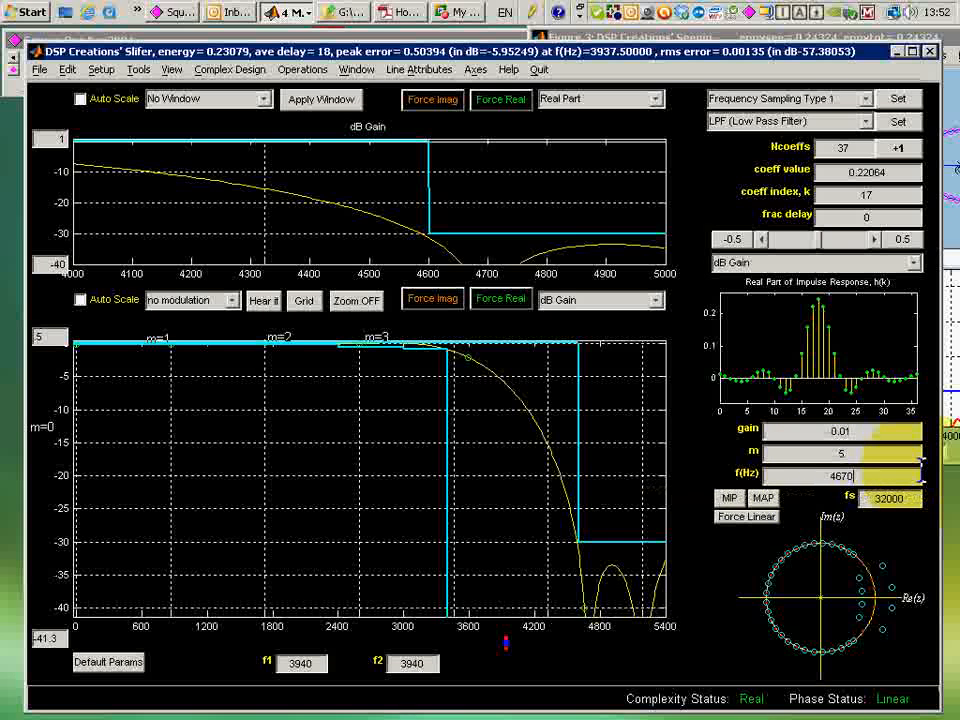
pyautogui.write('0')
pyautogui.press('Return')
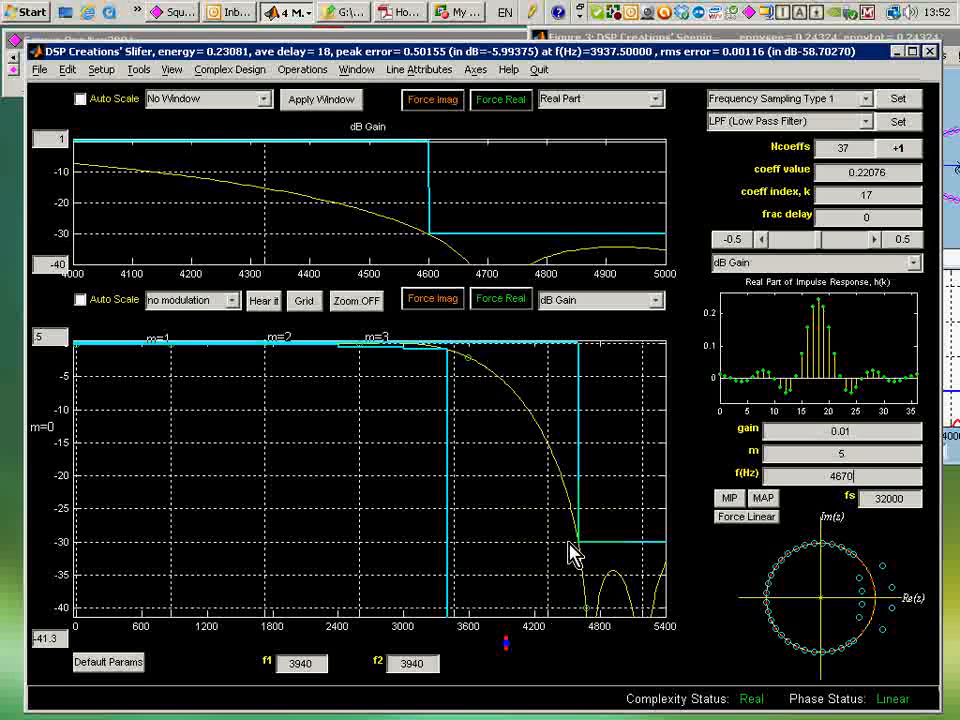
# Set the passband plot's lower limit to -1.3 to show the passband ripple against the mask.
pyautogui.click(43, 340)
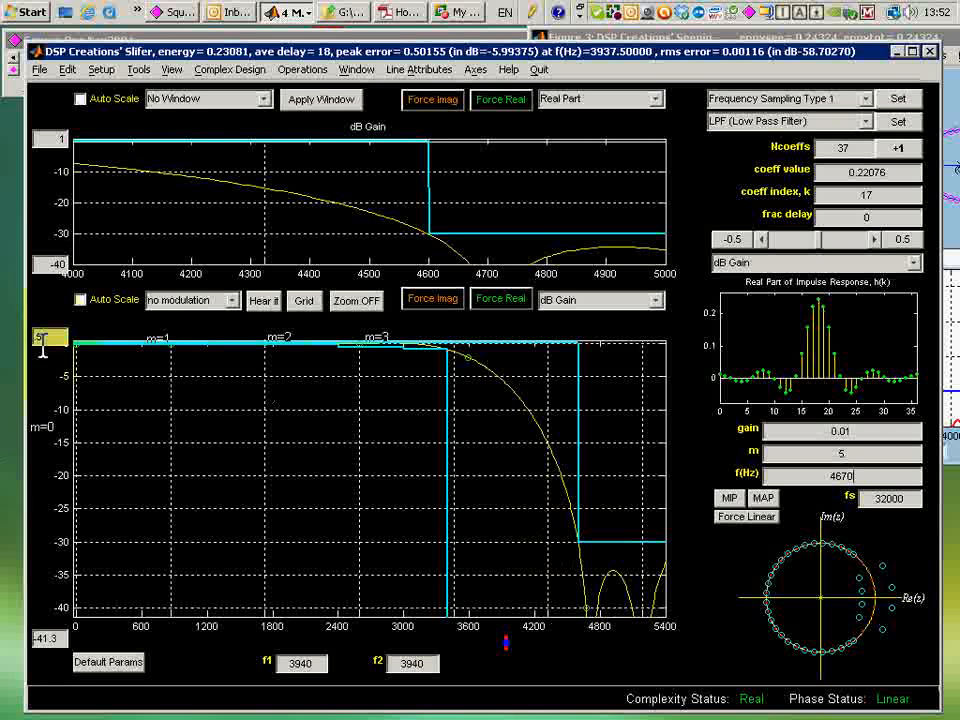
pyautogui.click(44, 637)
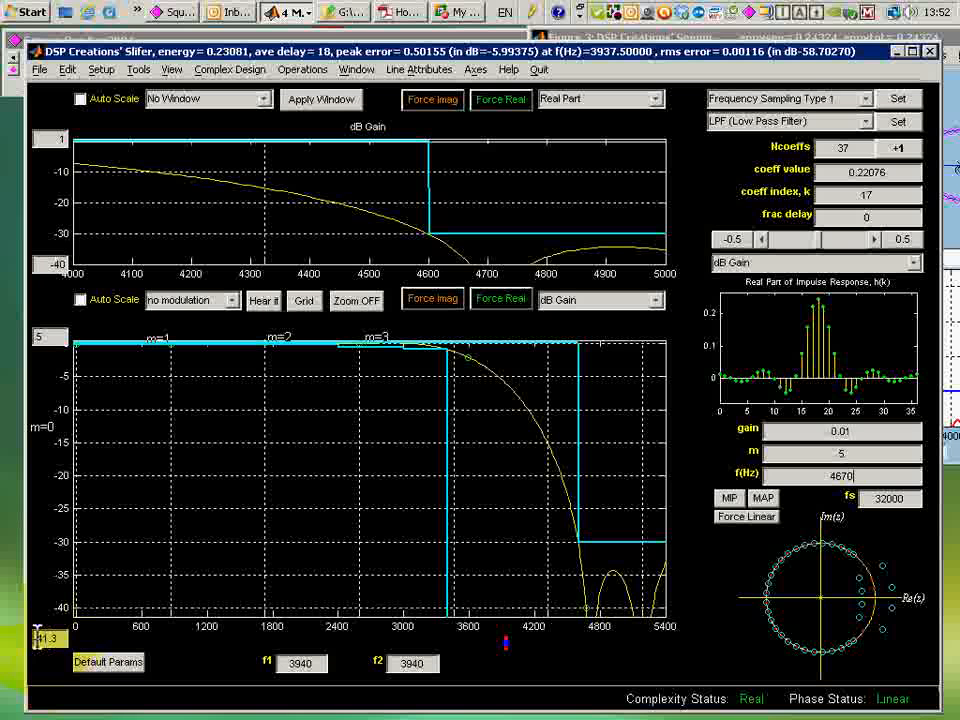
pyautogui.click(37, 637)
pyautogui.press('Return')
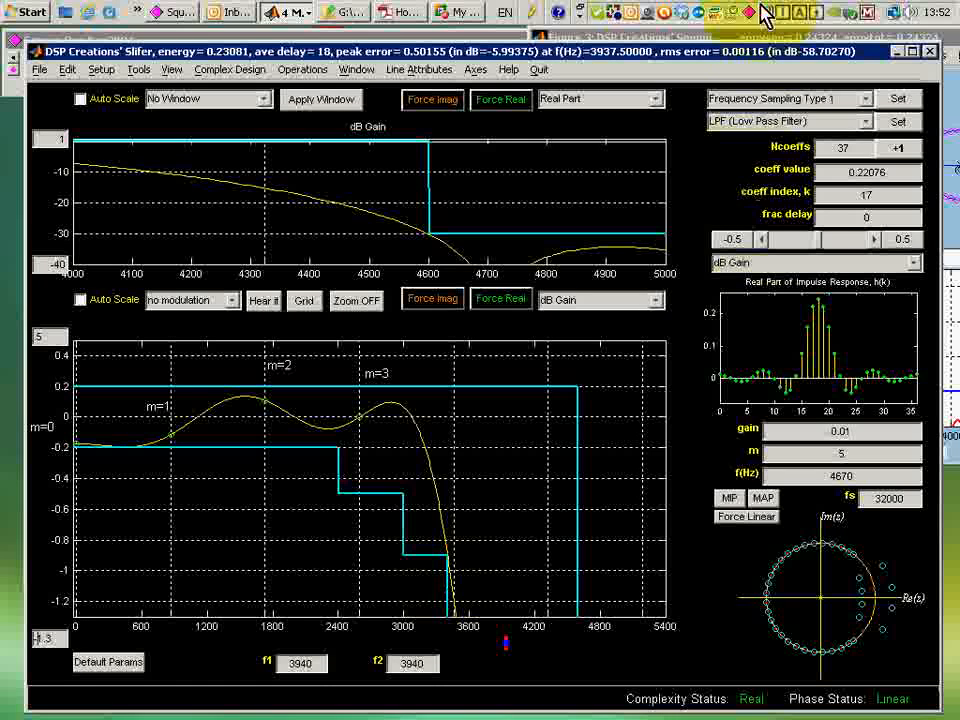
# Bring the Seepig figure into full view and examine the stopband lobe near 5600 Hz against the -30 dB mask line.
pyautogui.moveTo(643, 52); pyautogui.dragTo(400, 87)
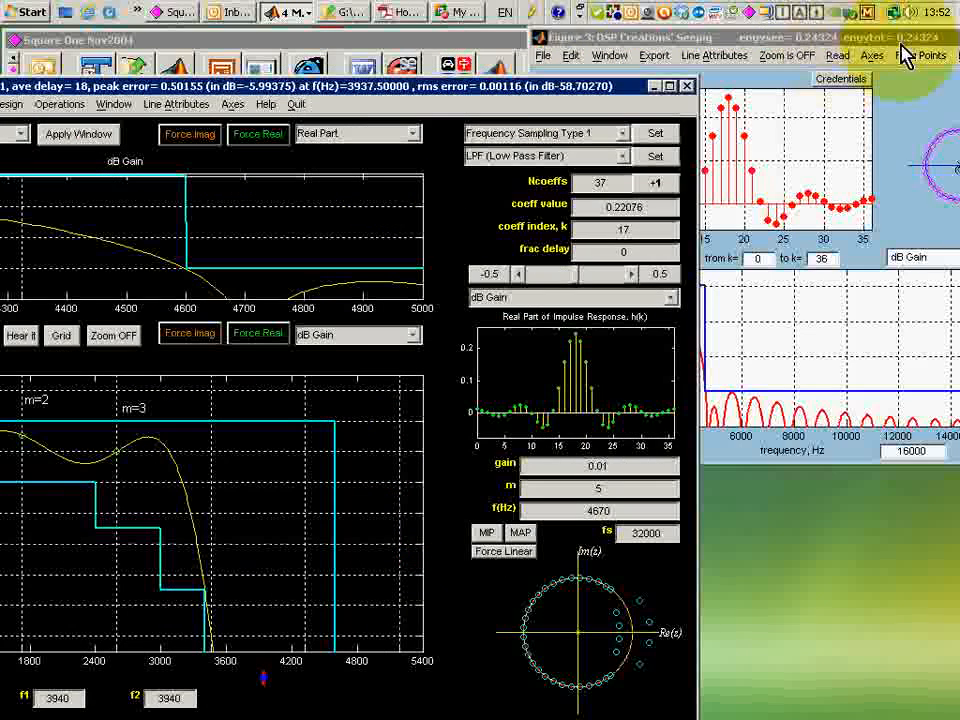
pyautogui.moveTo(863, 37); pyautogui.dragTo(737, 48)
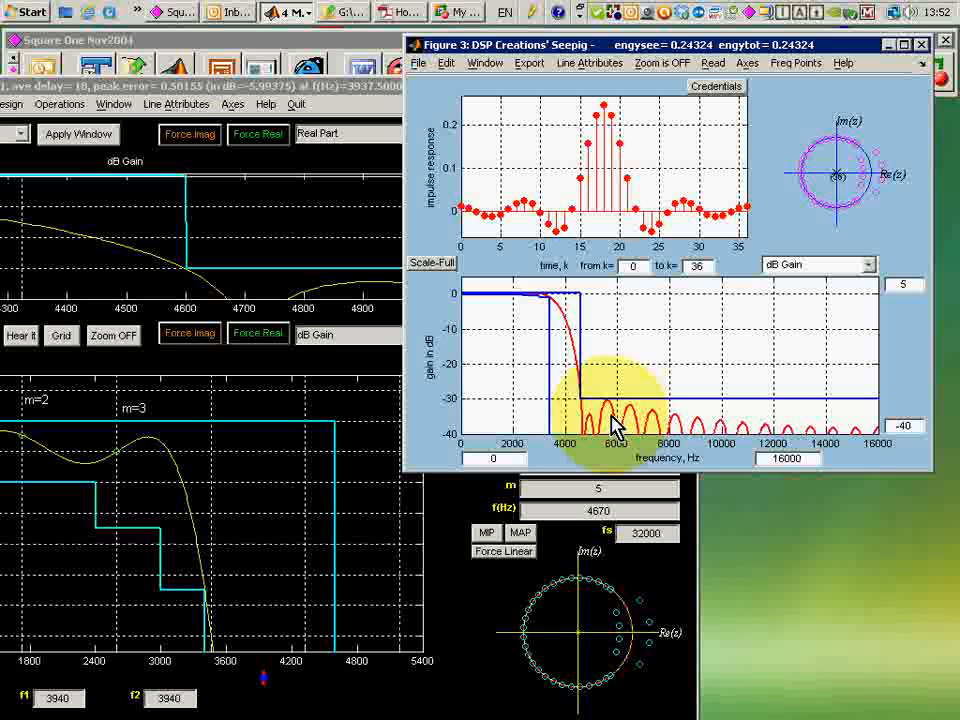
pyautogui.click(648, 66)
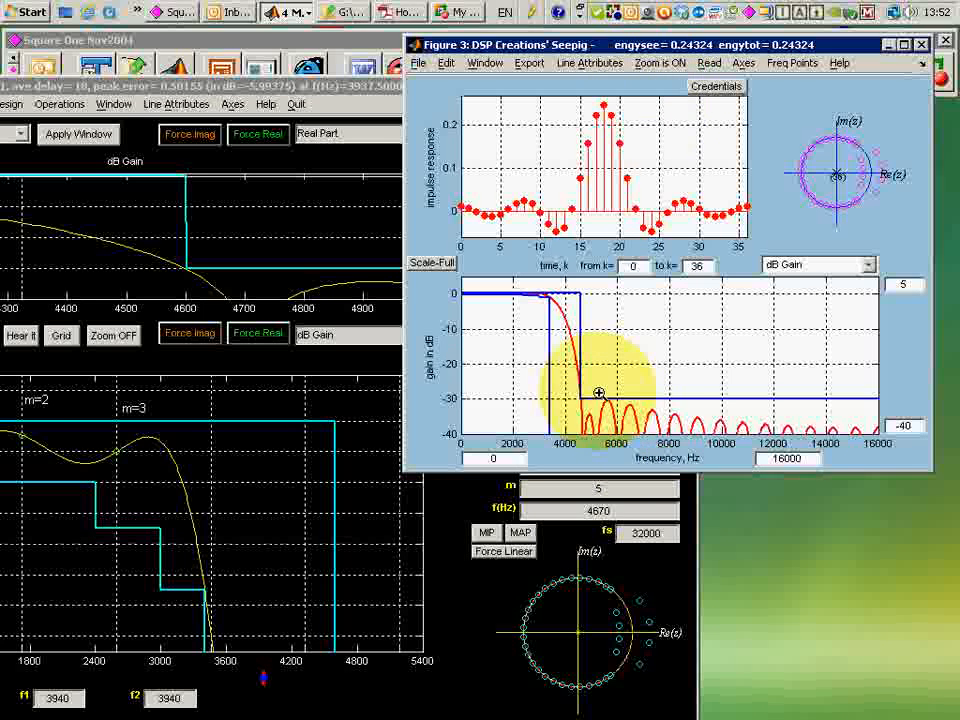
pyautogui.moveTo(605, 394); pyautogui.dragTo(617, 407)
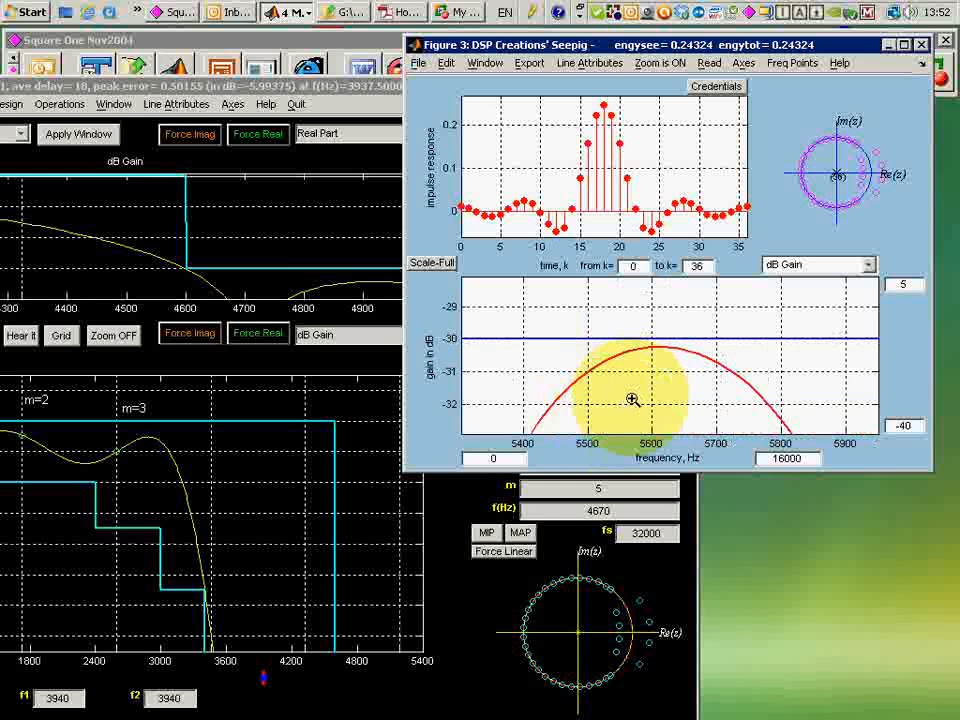
pyautogui.rightClick(630, 397)
pyautogui.click(660, 407)
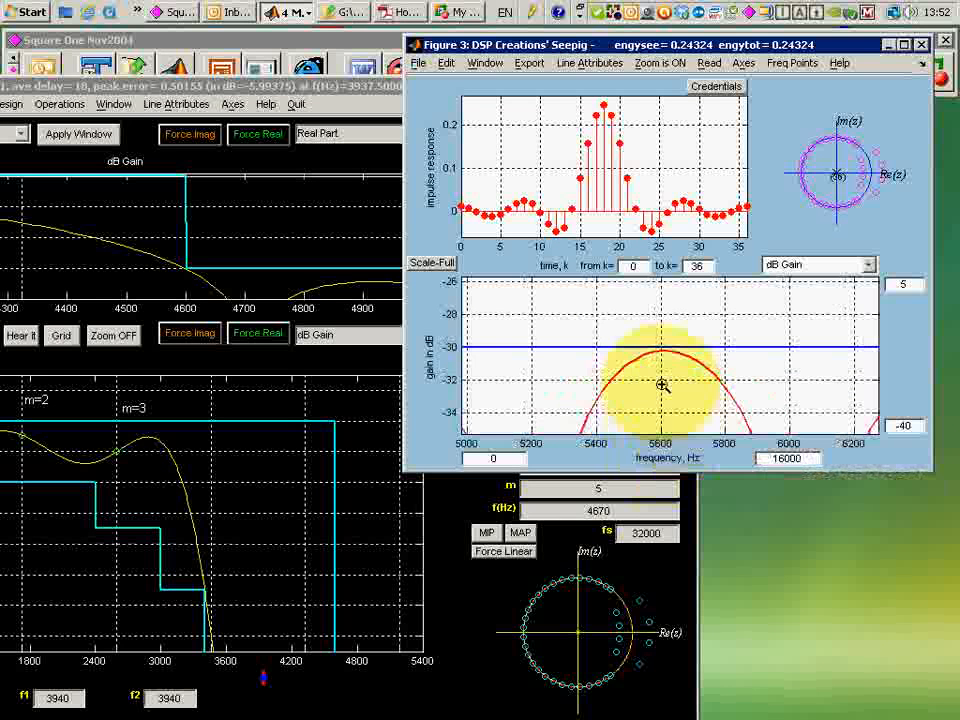
pyautogui.rightClick(665, 401)
pyautogui.click(676, 429)
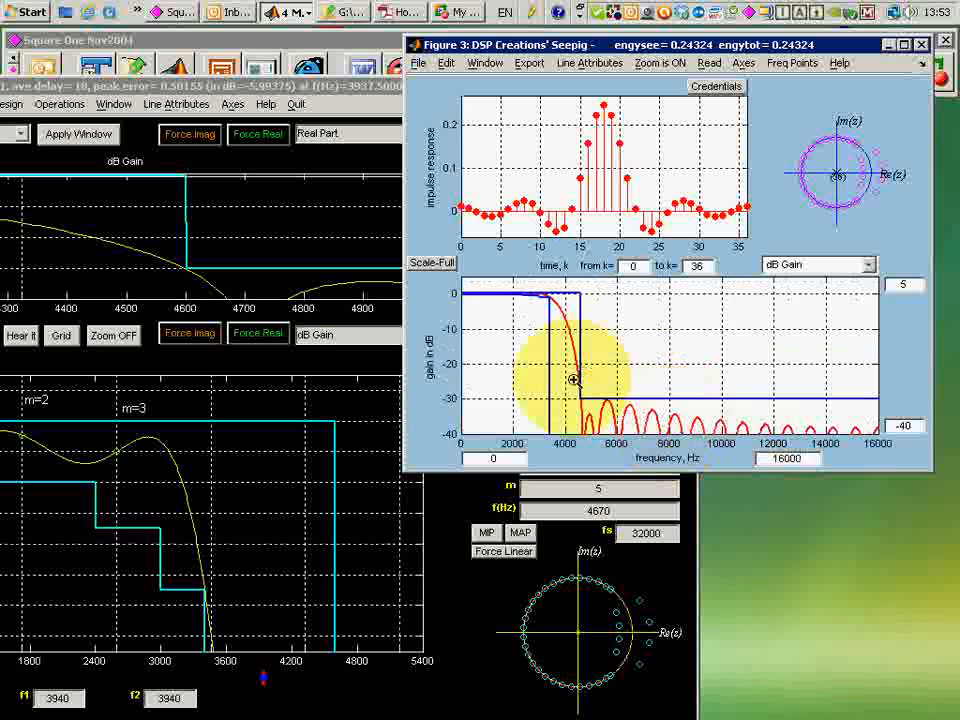
# Examine the response at the stopband mask corner near 4600 Hz and -30 dB, and restore the original view.
pyautogui.moveTo(578, 381); pyautogui.dragTo(594, 407)
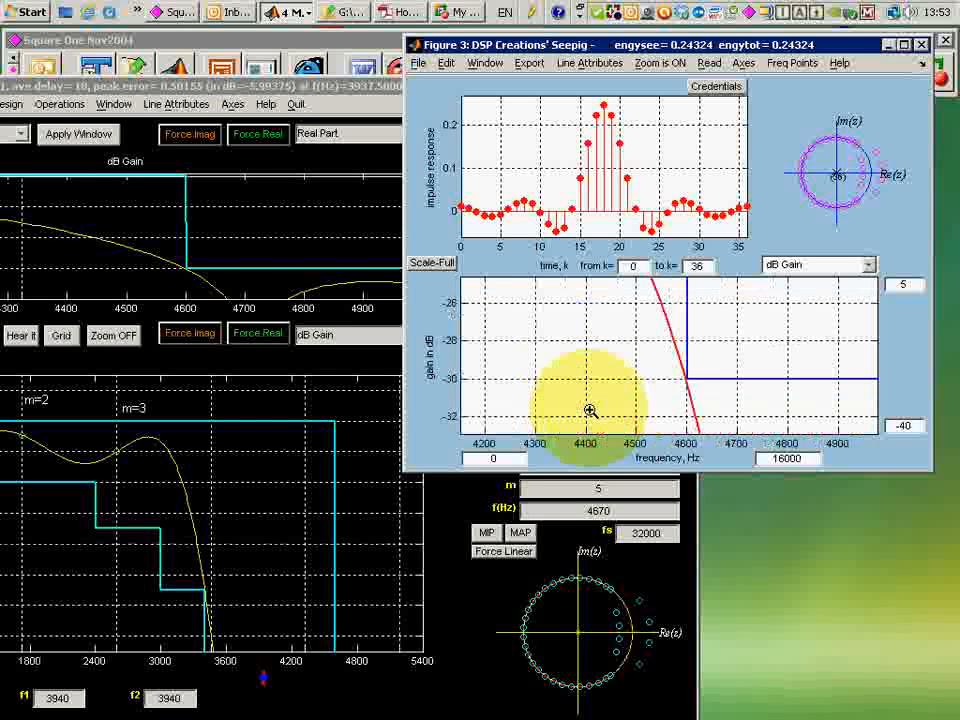
pyautogui.moveTo(703, 393); pyautogui.dragTo(699, 395)
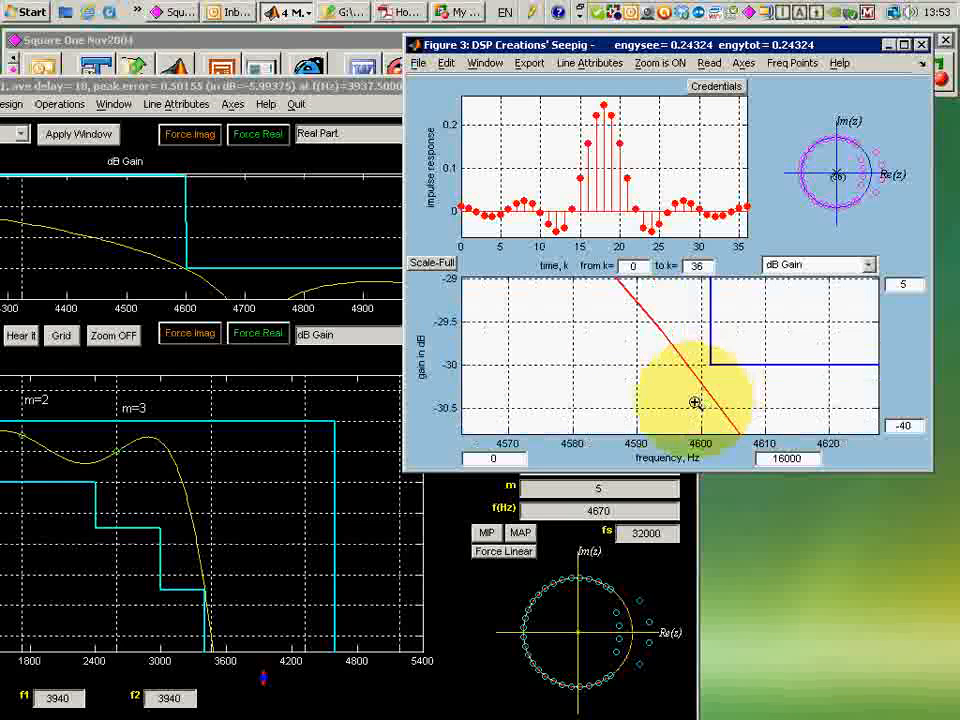
pyautogui.rightClick(784, 413)
pyautogui.click(815, 440)
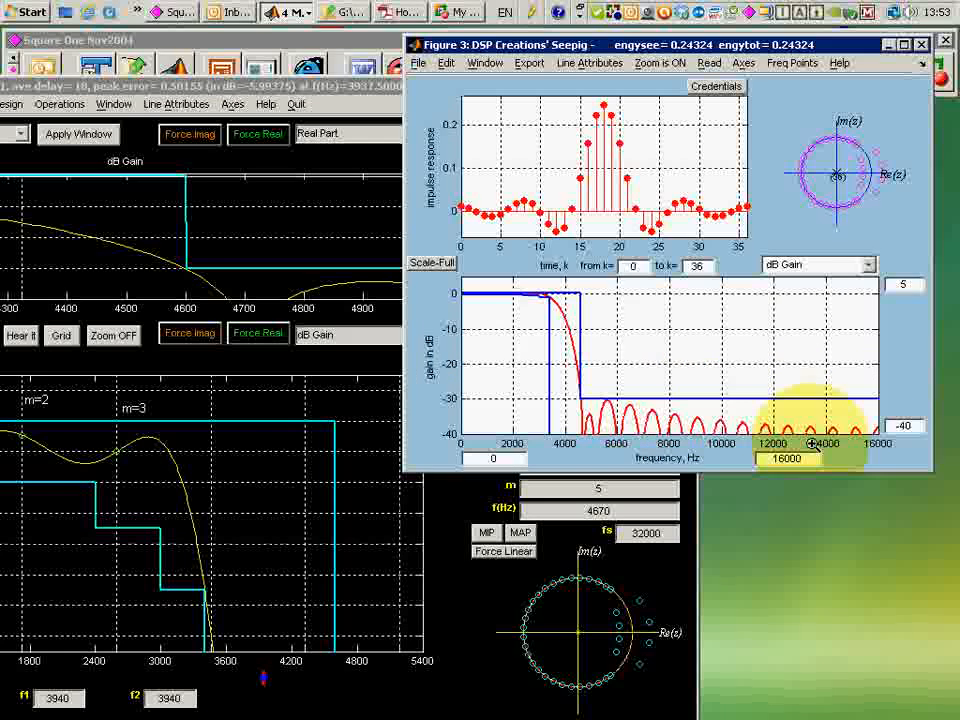
# Examine the response at the passband mask corner near 3400 Hz and -0.9 dB, and restore the original view.
pyautogui.moveTo(553, 307); pyautogui.dragTo(538, 286)
pyautogui.moveTo(790, 352); pyautogui.dragTo(815, 371)
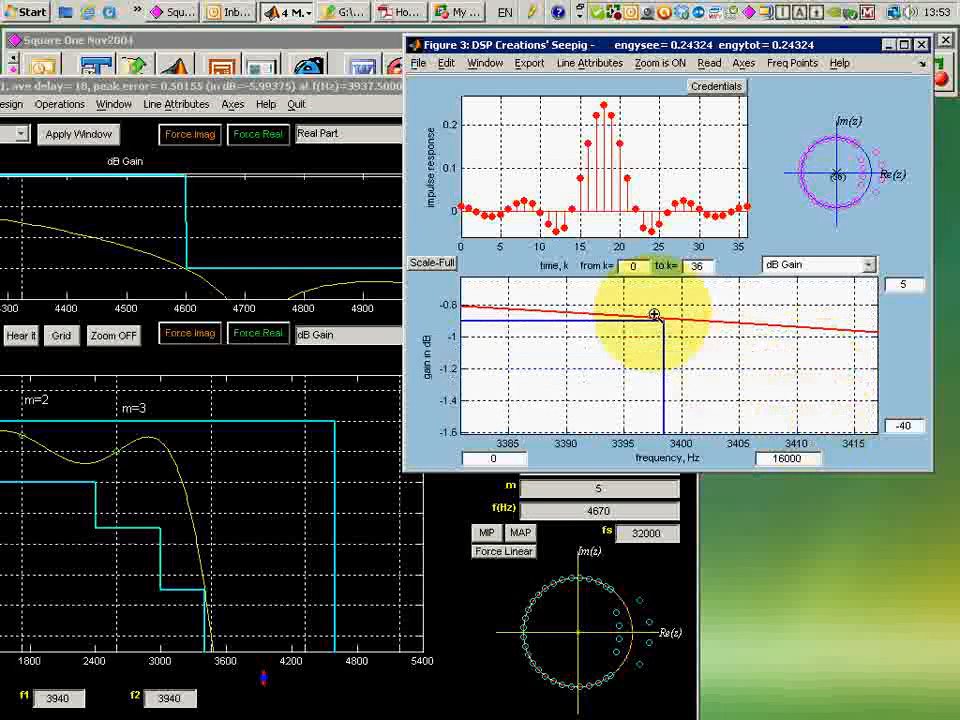
pyautogui.moveTo(655, 313); pyautogui.dragTo(673, 331)
pyautogui.rightClick(767, 395)
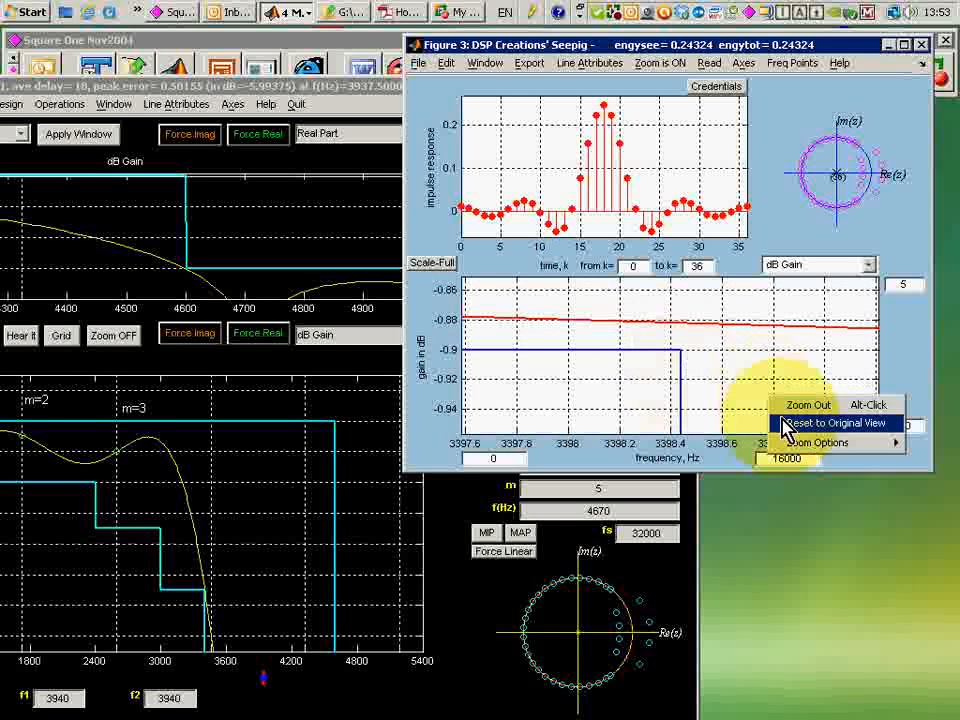
pyautogui.click(792, 422)
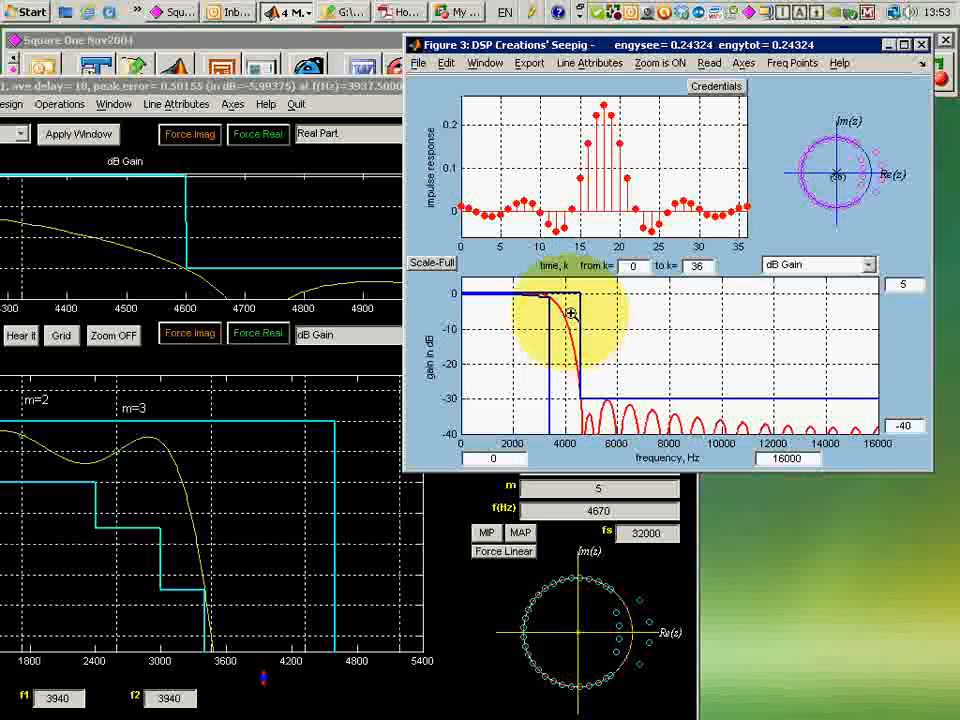
# Examine the passband gain against the mask limits, first across about 1700 to 3400 Hz and then below about 700 Hz.
pyautogui.moveTo(567, 311); pyautogui.dragTo(478, 295)
pyautogui.moveTo(636, 314); pyautogui.dragTo(808, 395)
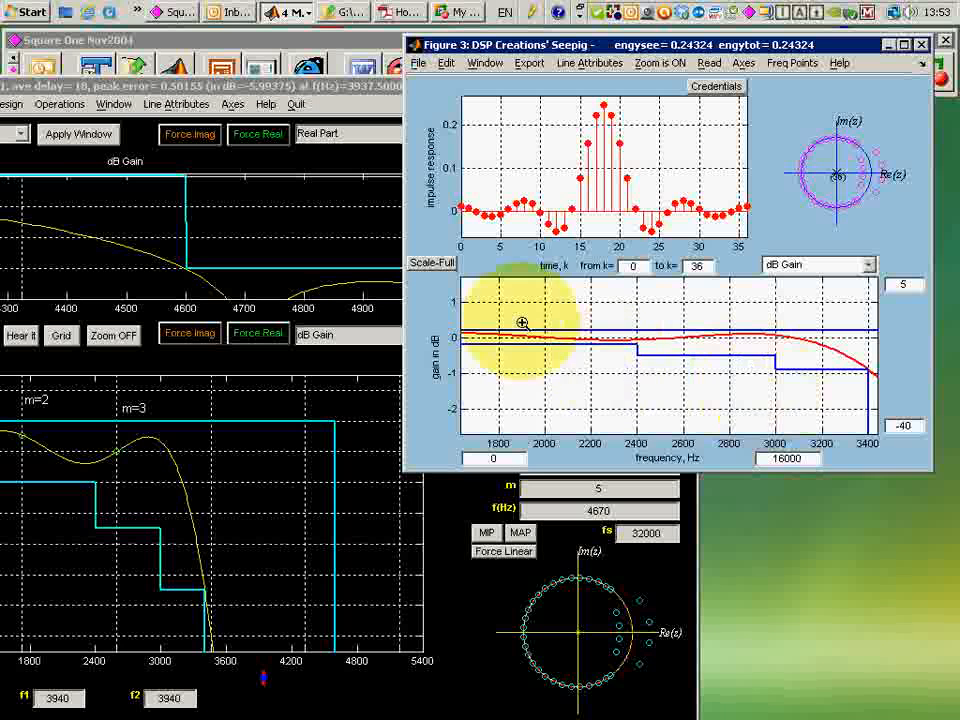
pyautogui.rightClick(624, 391)
pyautogui.click(677, 425)
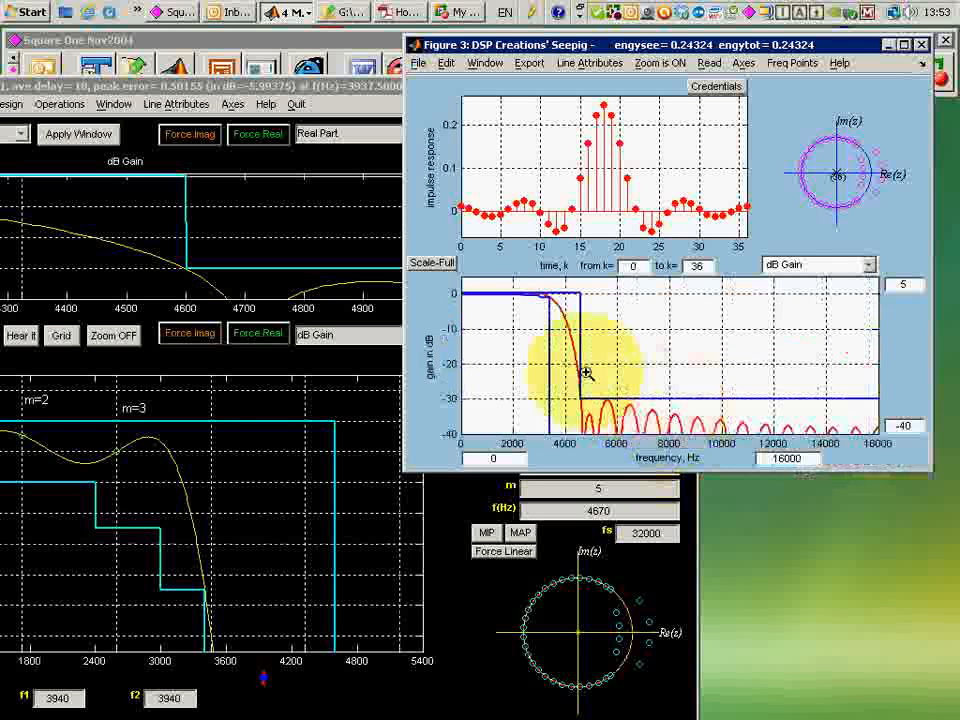
pyautogui.moveTo(508, 308); pyautogui.dragTo(799, 383)
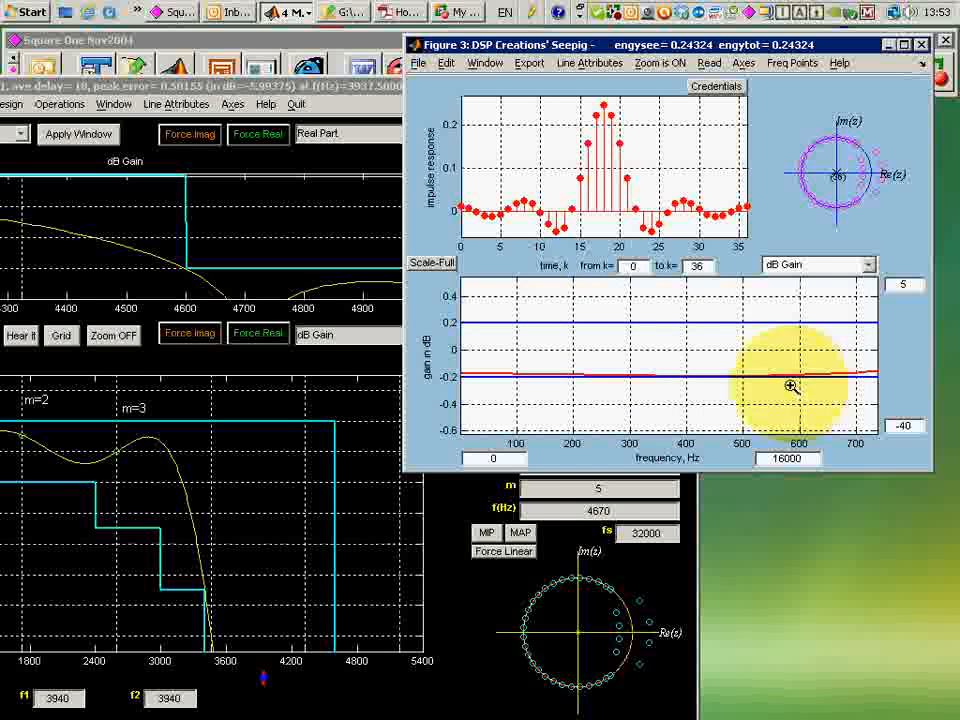
pyautogui.moveTo(589, 317); pyautogui.dragTo(796, 402)
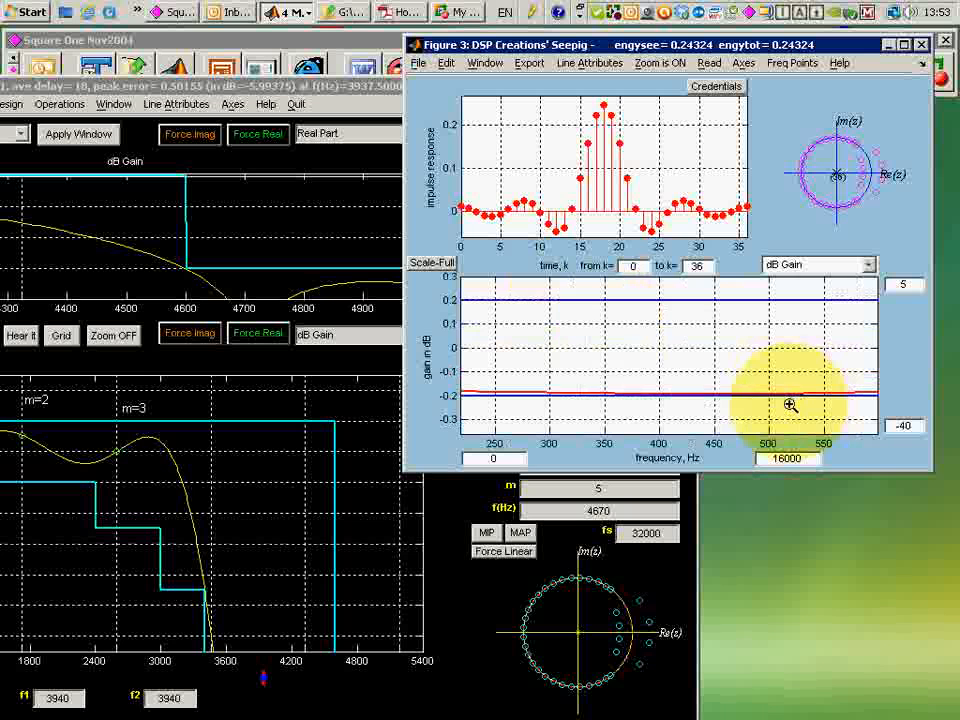
# Restore the original view of the Seepig gain plot and move the Seepig figure aside, clear of the Slifer window.
pyautogui.rightClick(667, 362)
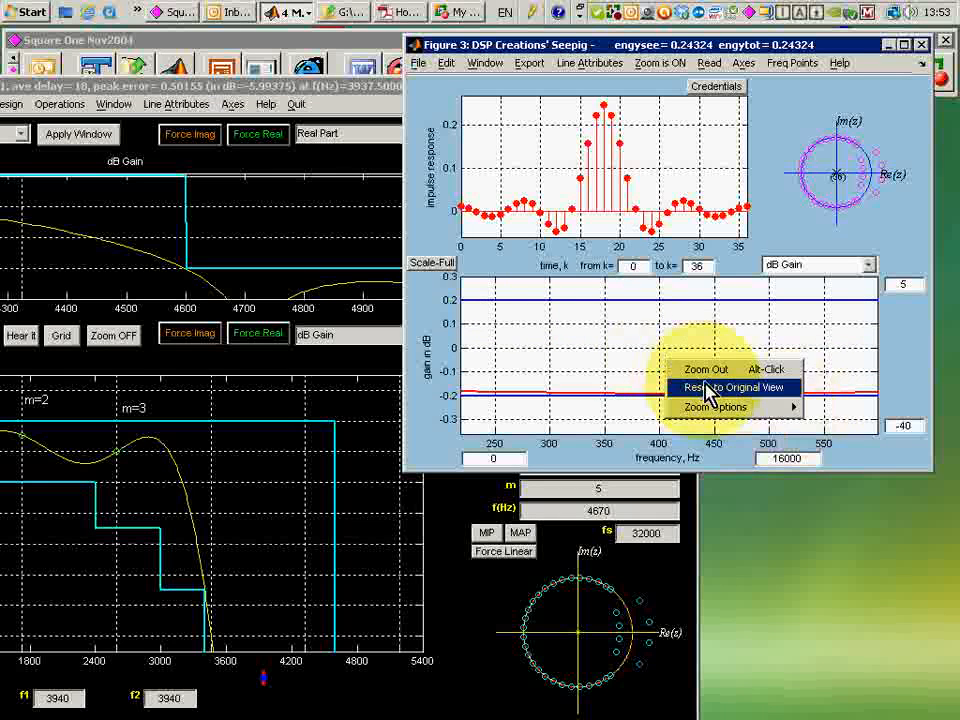
pyautogui.click(708, 387)
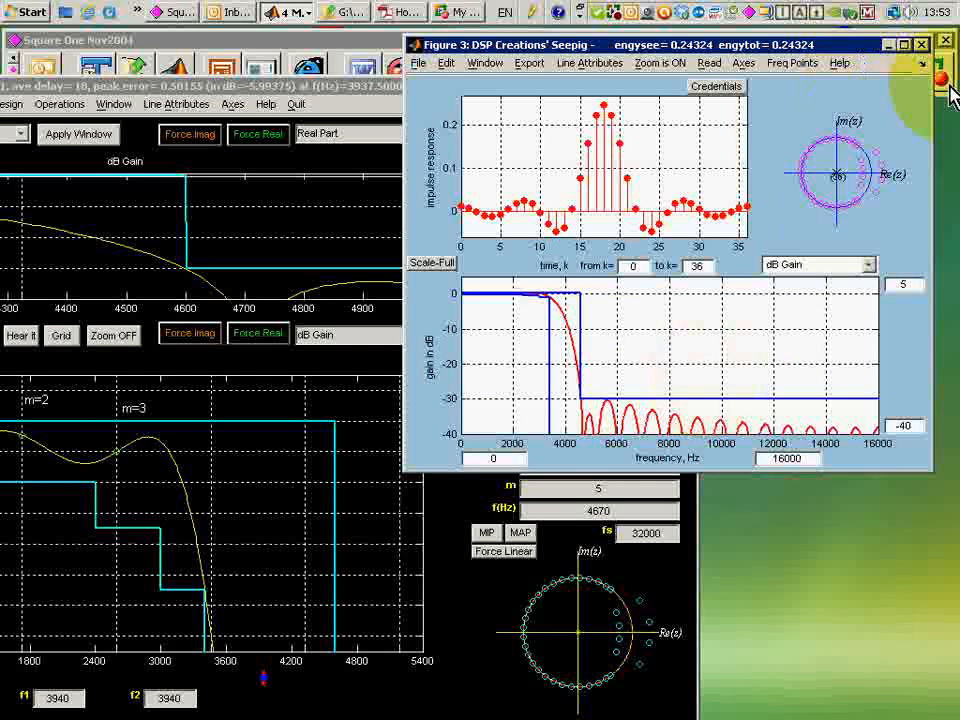
pyautogui.moveTo(640, 45); pyautogui.dragTo(795, 72)
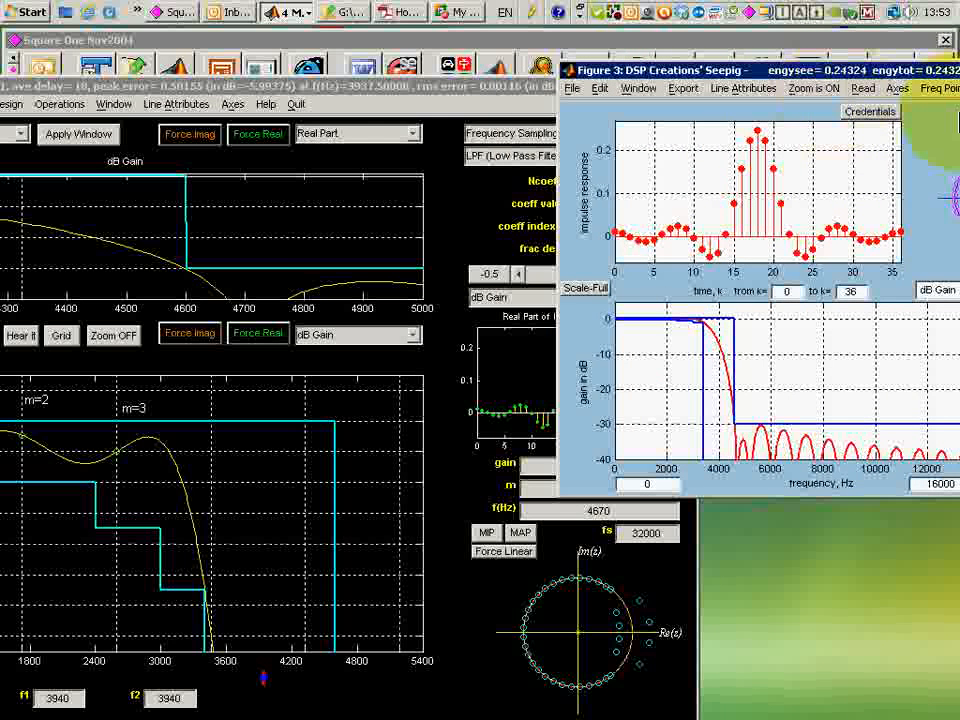
pyautogui.moveTo(756, 72); pyautogui.dragTo(958, 113)
# Bring the Slifer window forward and reposition it so both of its gain plots are fully in view.
pyautogui.click(461, 84)
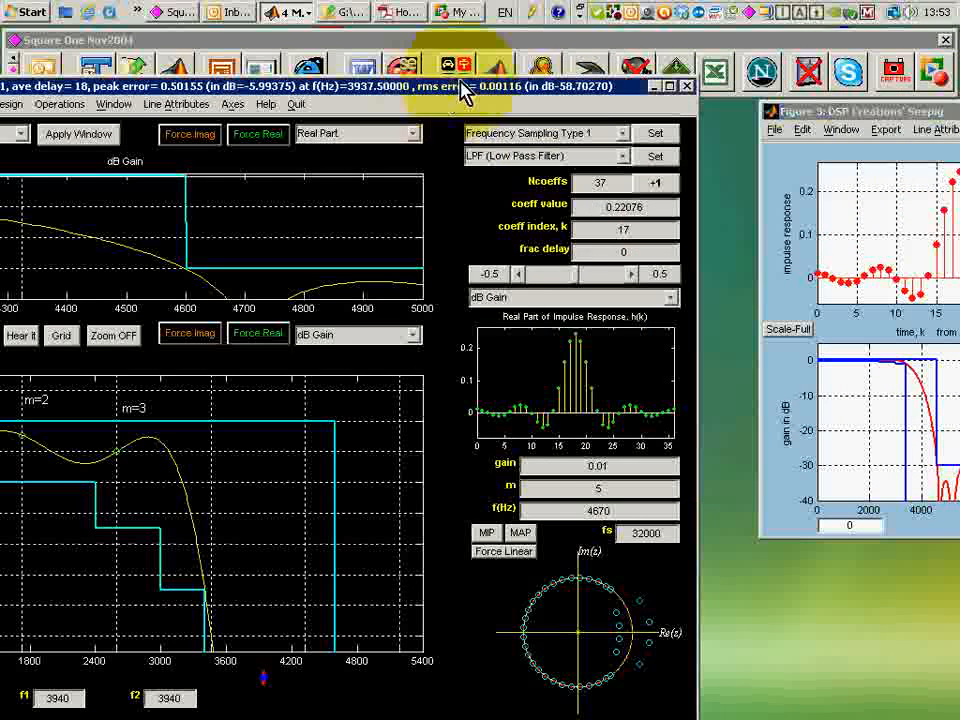
pyautogui.moveTo(461, 88); pyautogui.dragTo(743, 72)
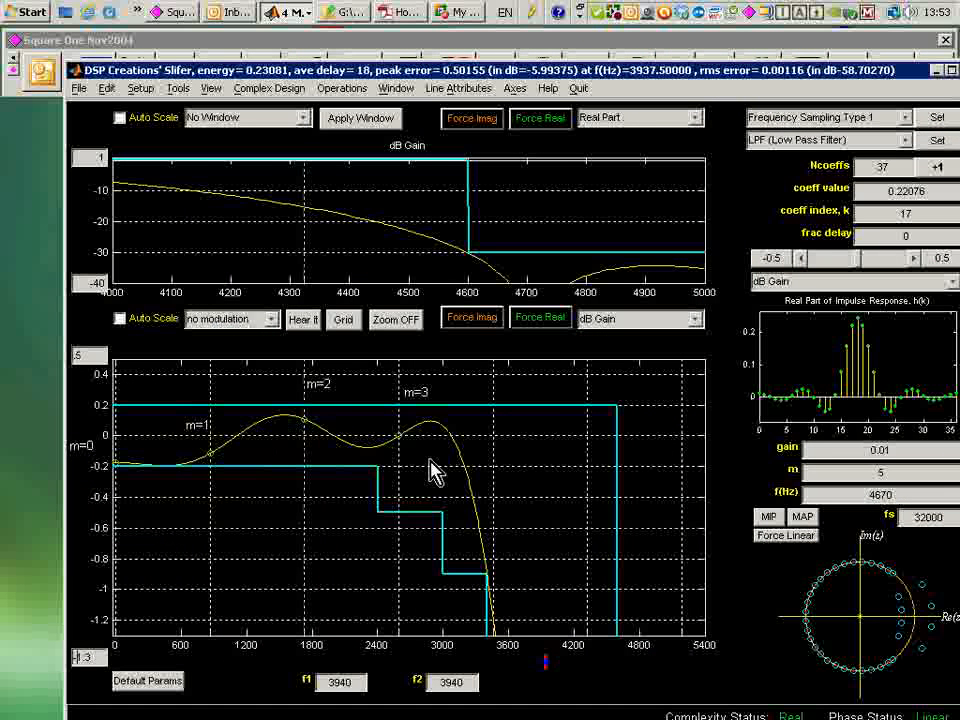
pyautogui.click(84, 89)
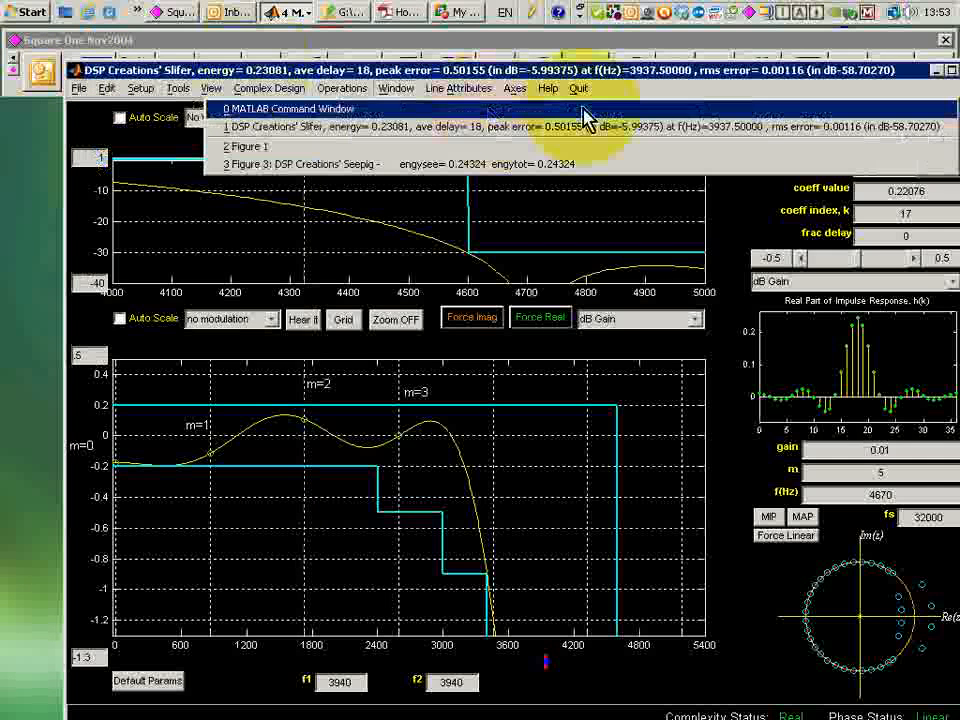
pyautogui.click(635, 87)
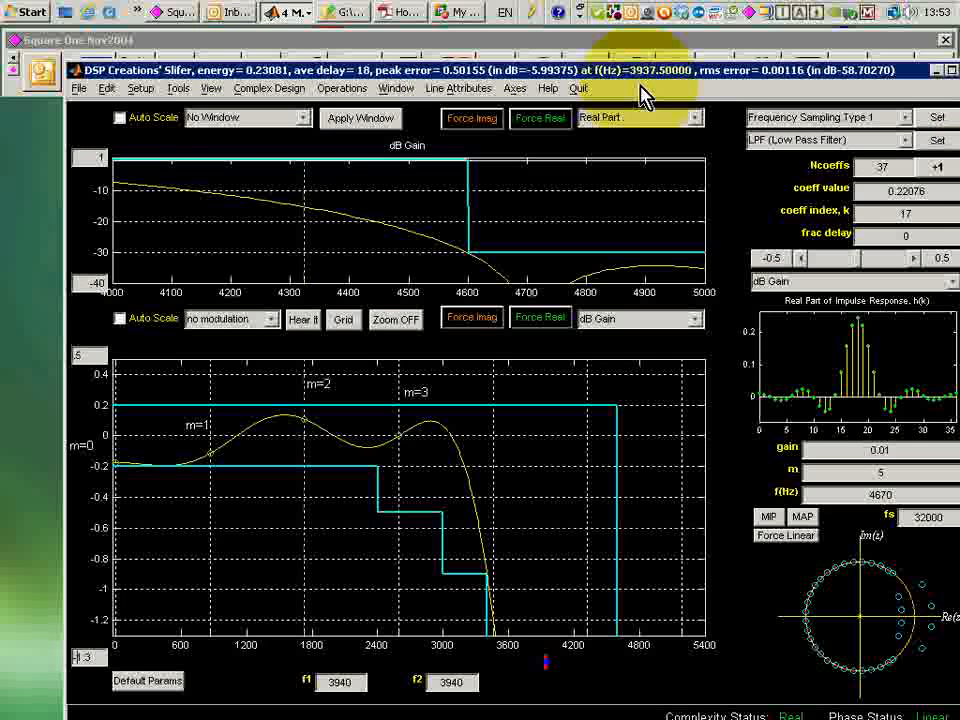